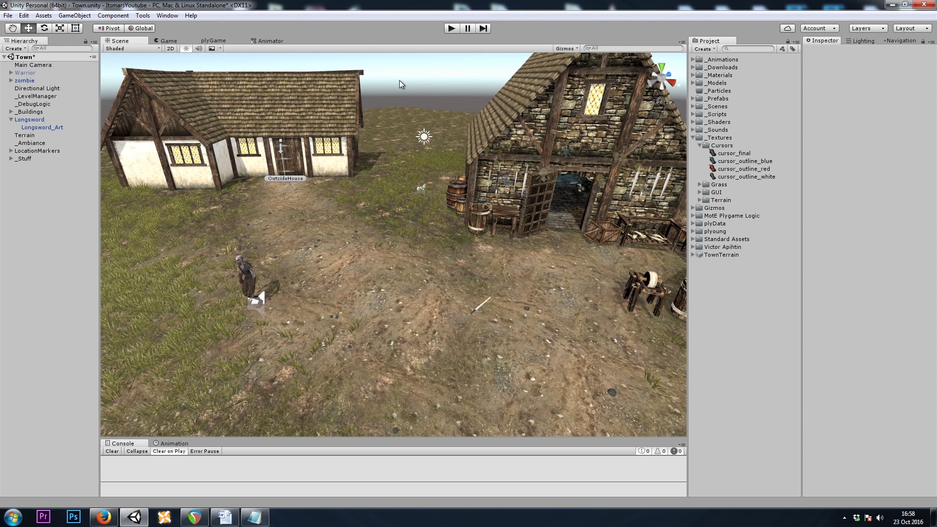
# - Select the Longsword_Art object and locate its Mesh Renderer material A03 in the project
pyautogui.moveTo(424, 181); pyautogui.dragTo(394, 237, button='right')
pyautogui.press('w')
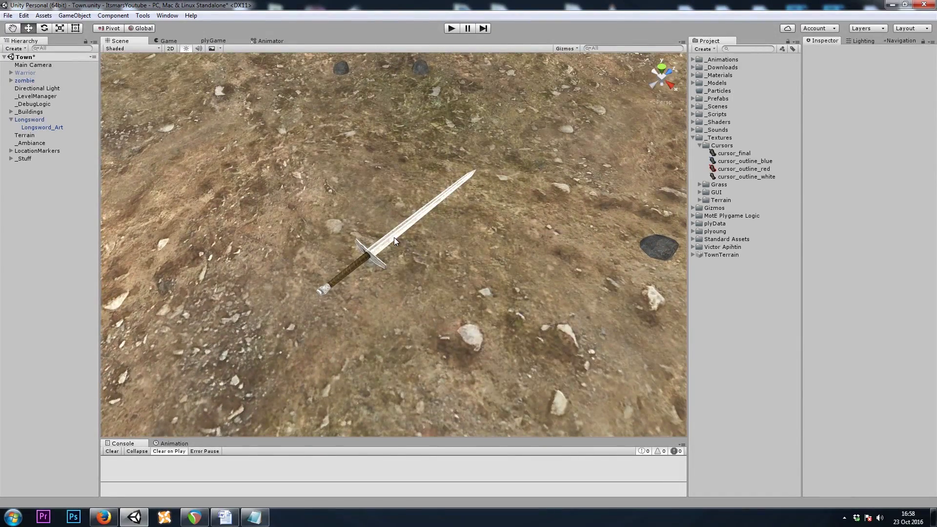
pyautogui.click(370, 246)
pyautogui.click(409, 224)
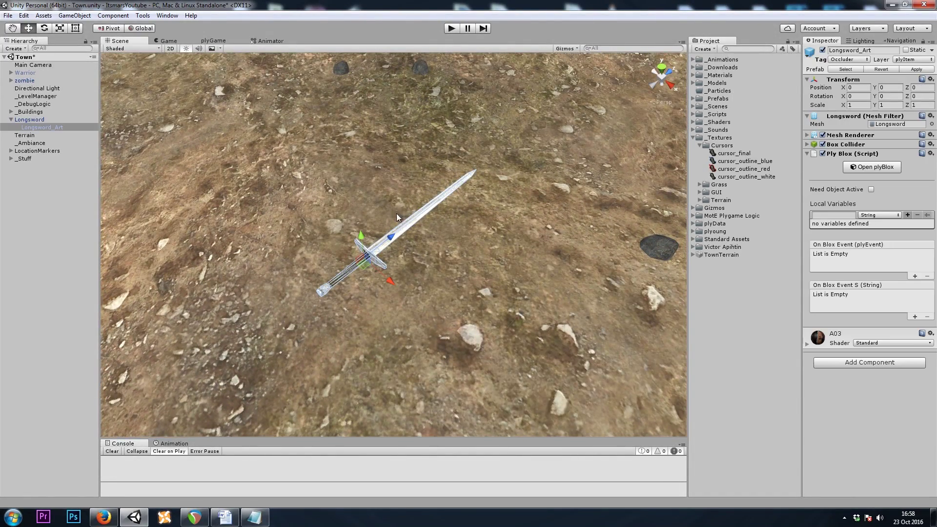
pyautogui.click(58, 128)
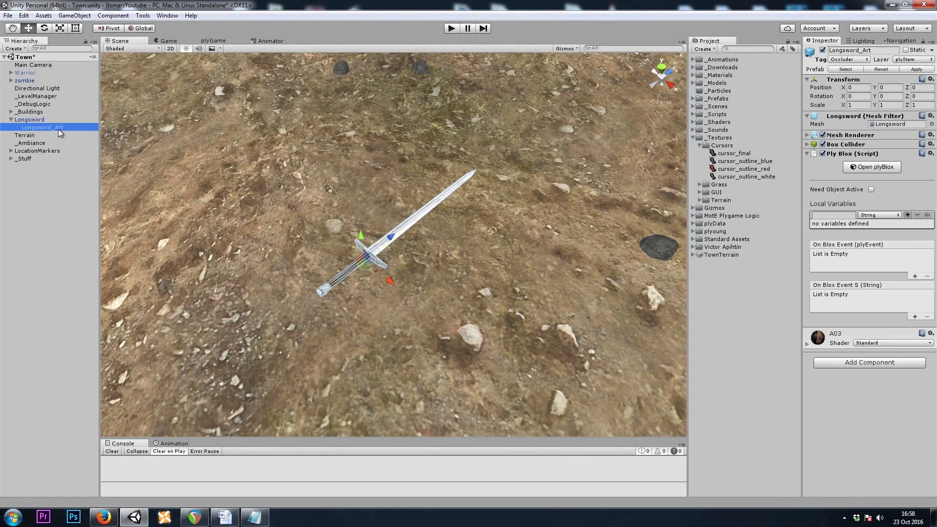
pyautogui.click(844, 136)
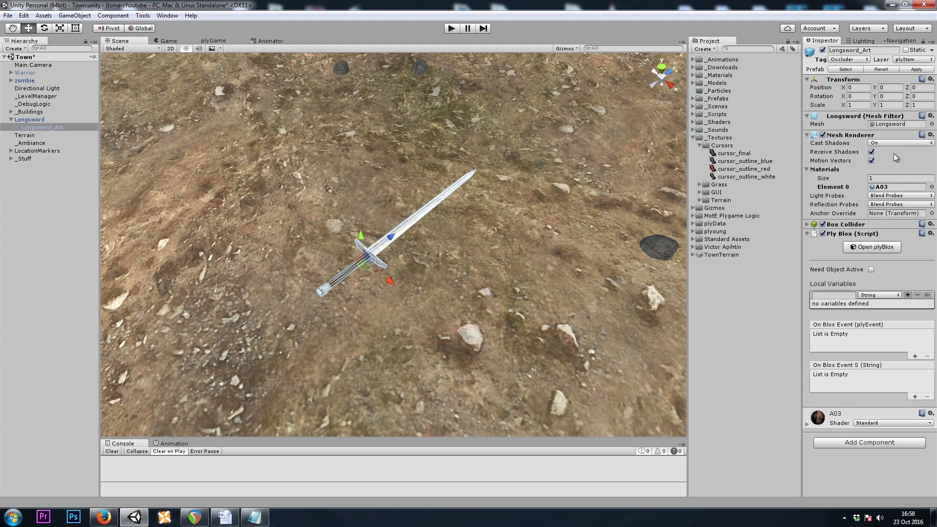
pyautogui.click(838, 187)
pyautogui.click(889, 188)
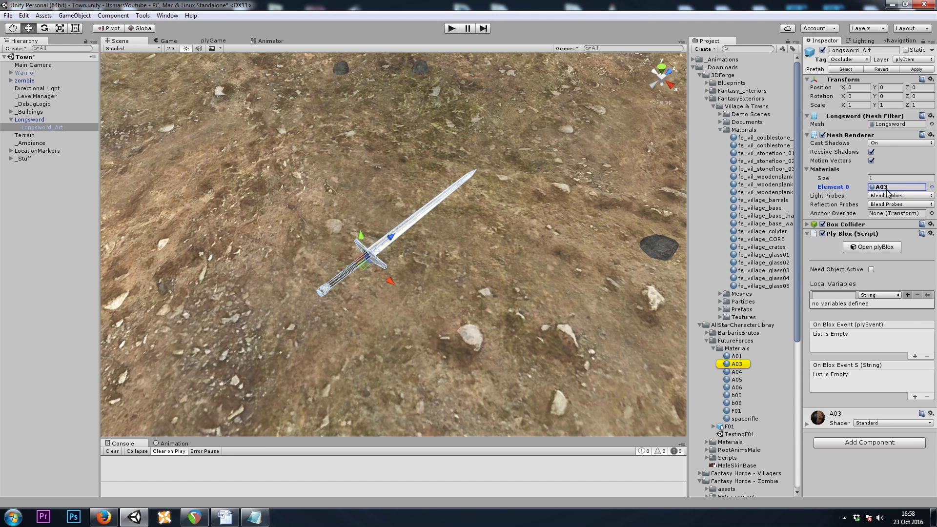
# - Duplicate the A03 material and rename the original Sword_Regular
pyautogui.click(743, 365)
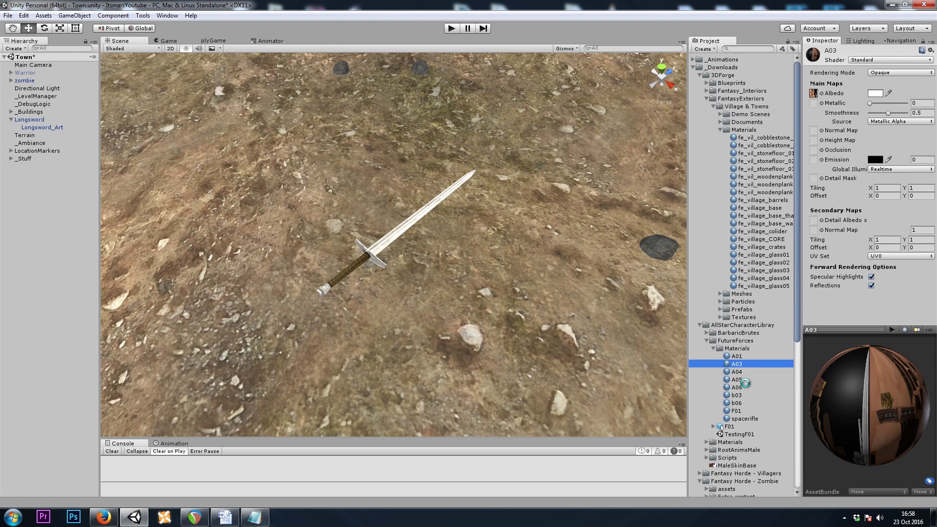
pyautogui.hotkey('ctrl', 'd')
pyautogui.click(745, 365)
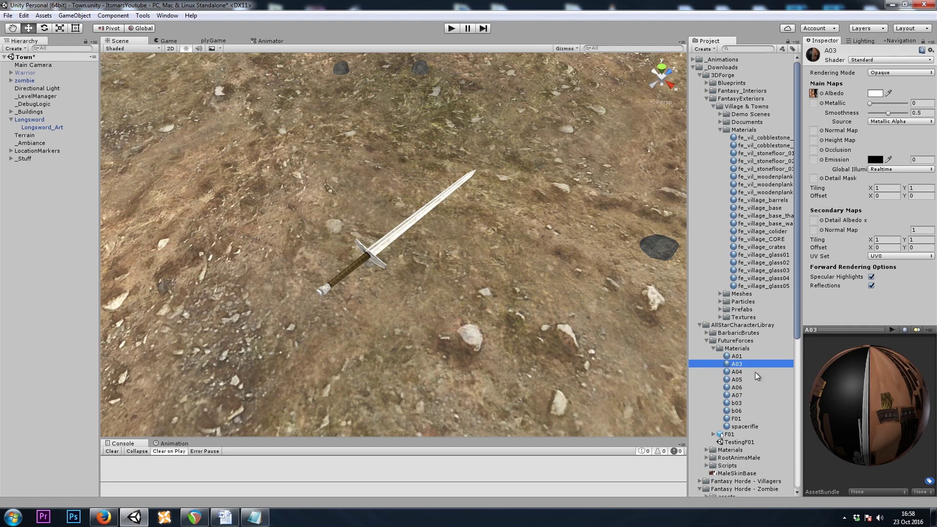
pyautogui.click(746, 365)
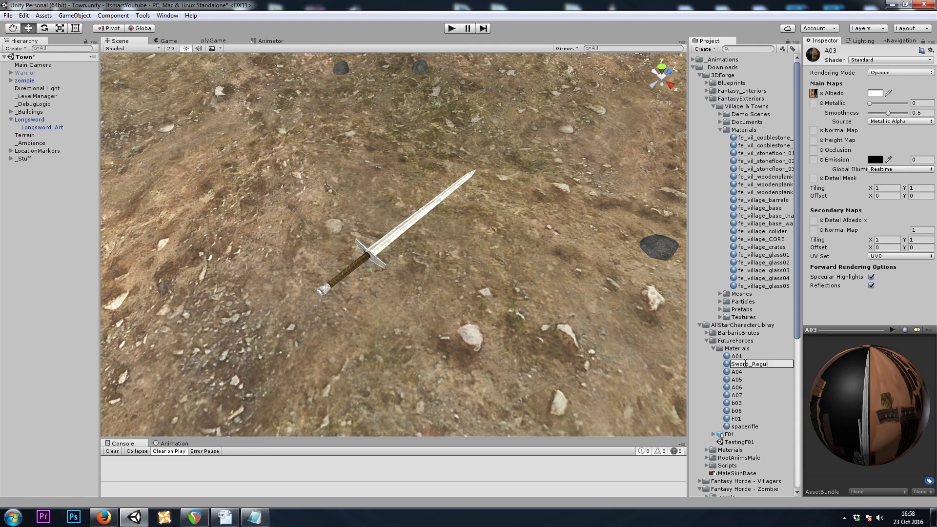
pyautogui.press('Return')
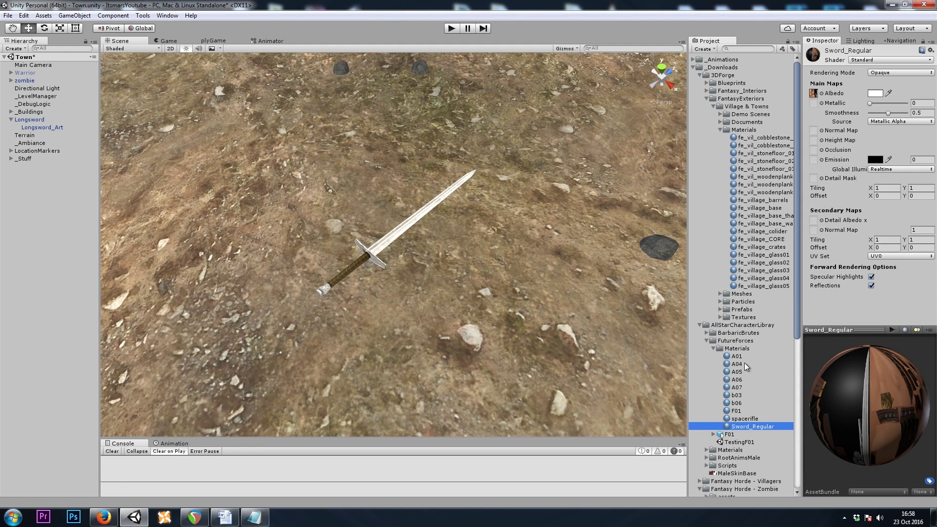
# - Rename the duplicated material A07 as Sword_Highlighted
pyautogui.click(739, 387)
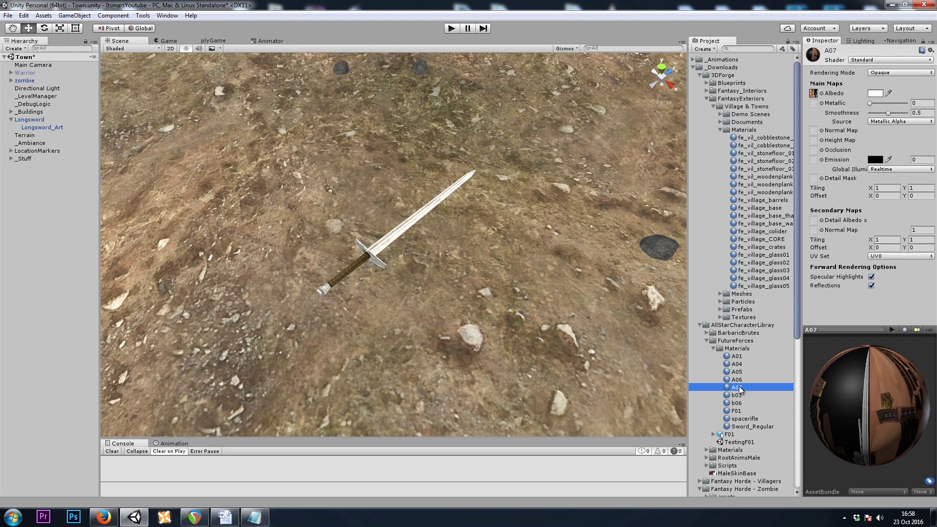
pyautogui.click(739, 387)
pyautogui.write('Sword_Highlighte')
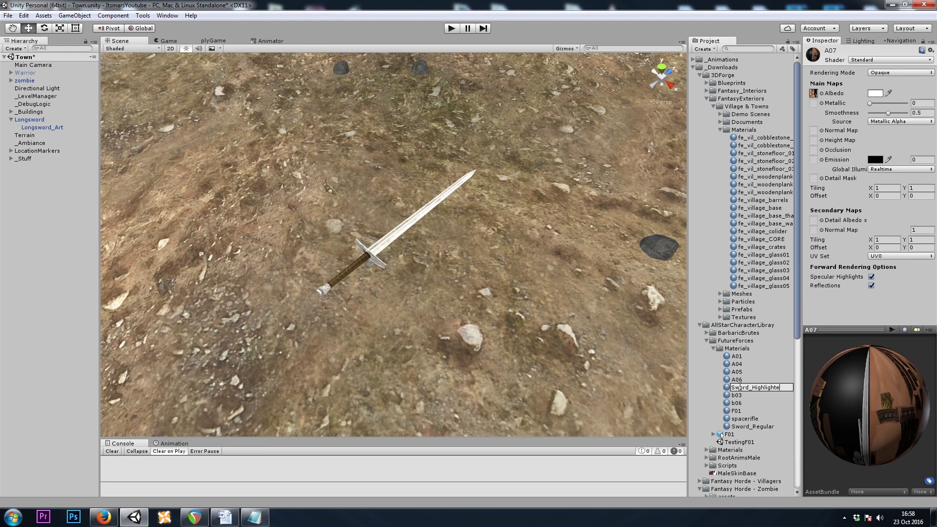
pyautogui.write('d')
pyautogui.press('Return')
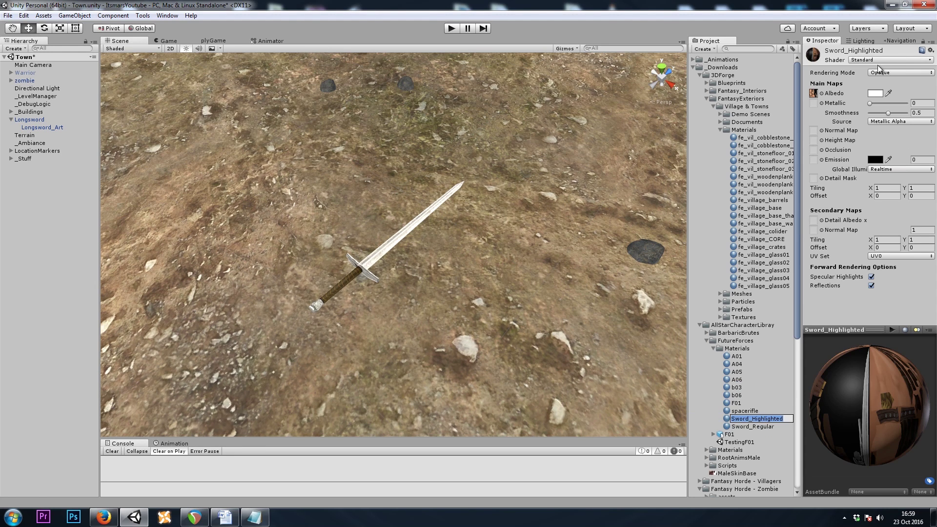
# - Switch the Sword_Highlighted material's shader to Outlined, Silhouetted Bumped Diffuse Cutout Double
pyautogui.click(863, 60)
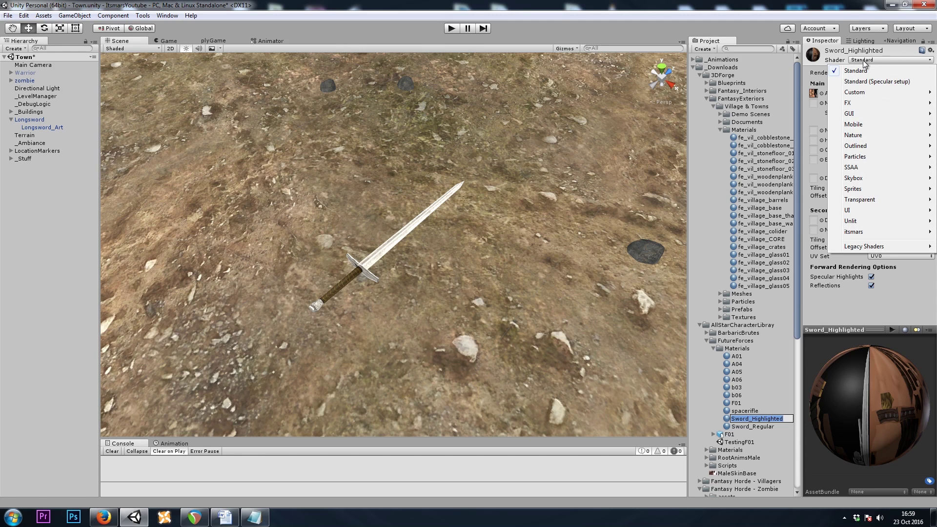
pyautogui.moveTo(862, 149)
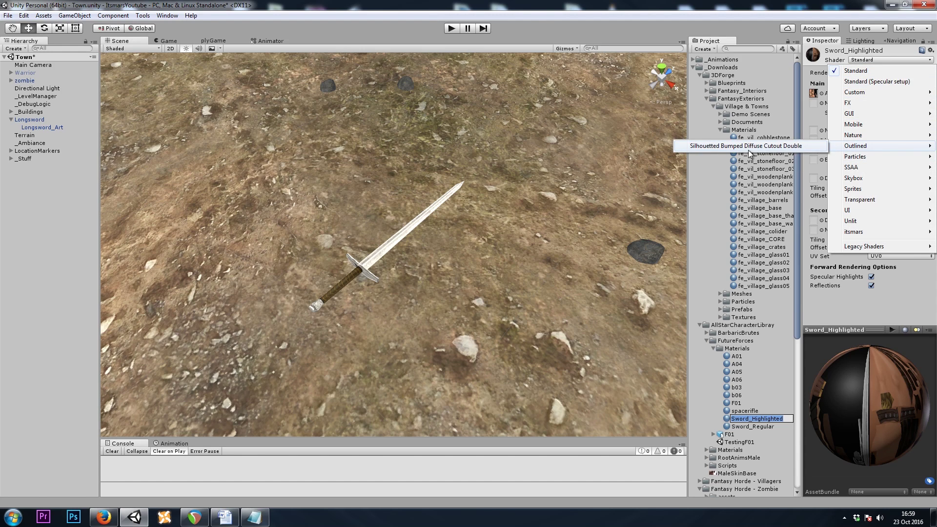
pyautogui.click(790, 146)
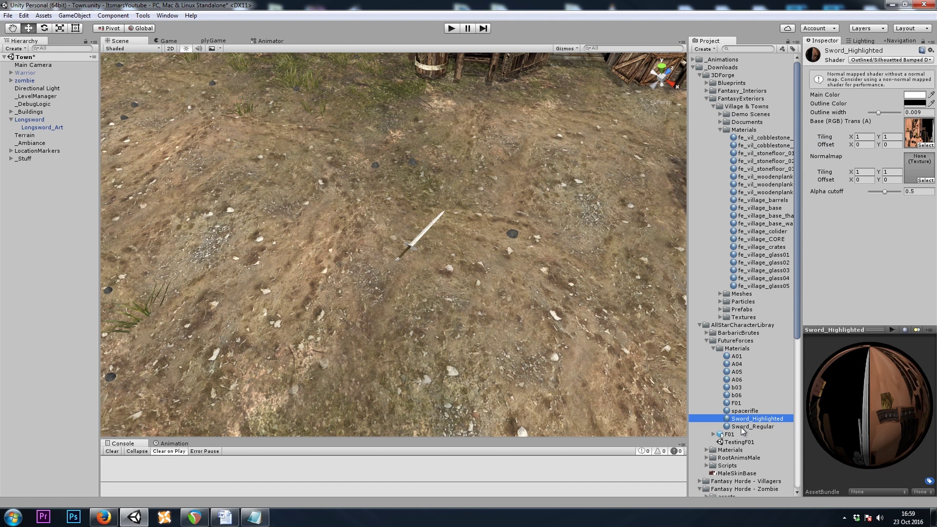
pyautogui.click(773, 419)
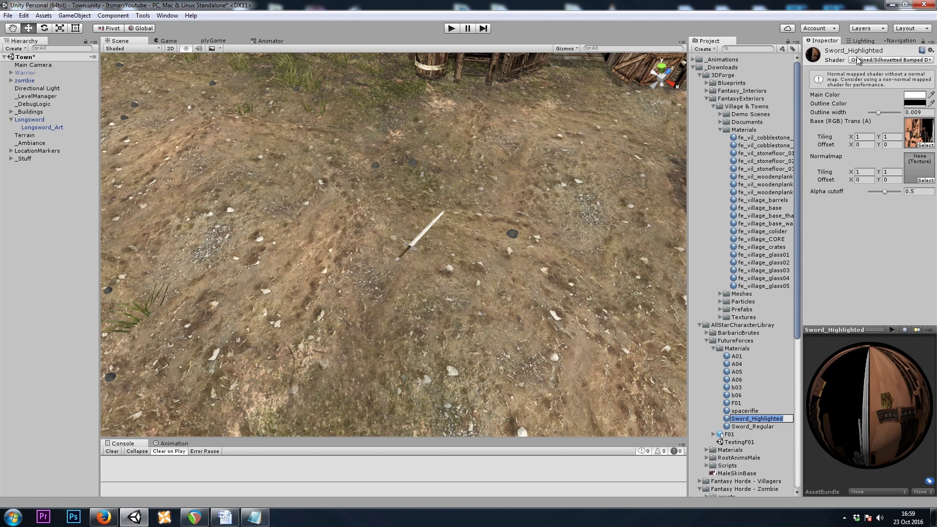
pyautogui.click(835, 61)
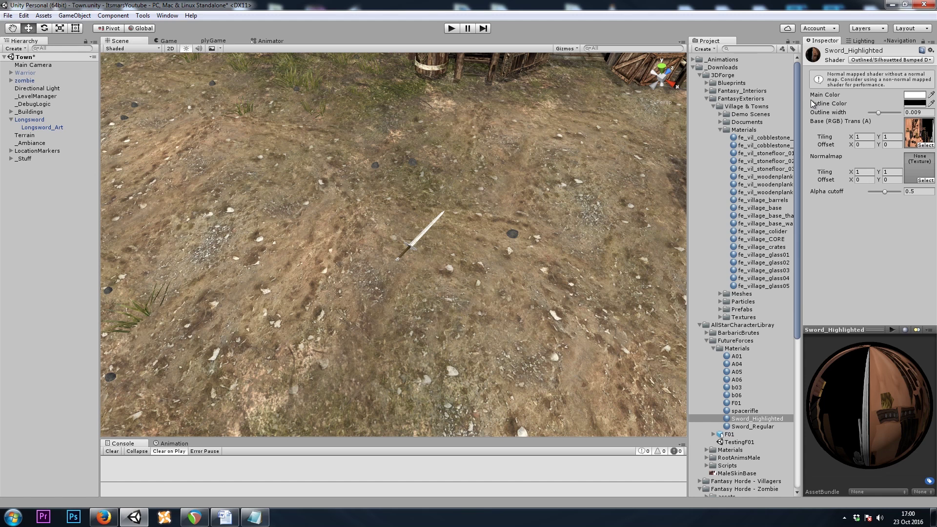
# - Set the outline color of Sword_Highlighted to bright green
pyautogui.click(916, 104)
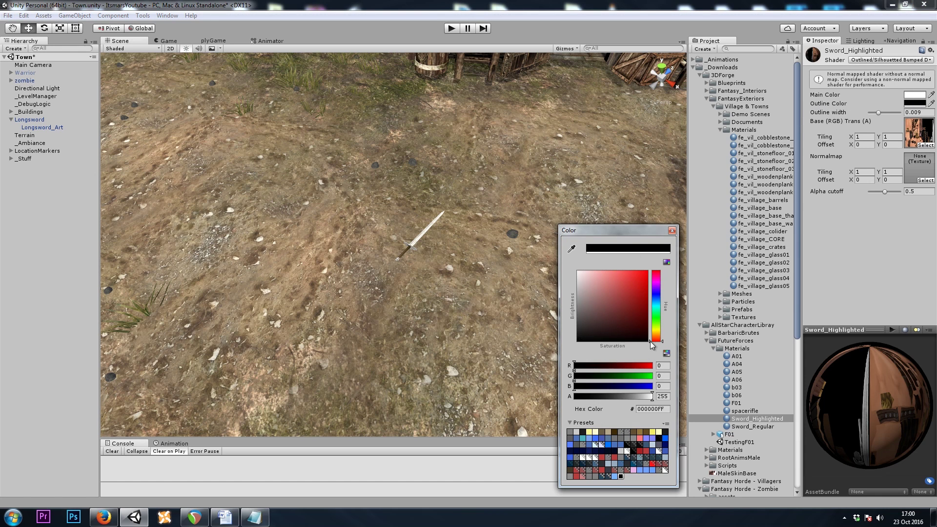
pyautogui.click(656, 316)
pyautogui.click(647, 272)
pyautogui.click(671, 230)
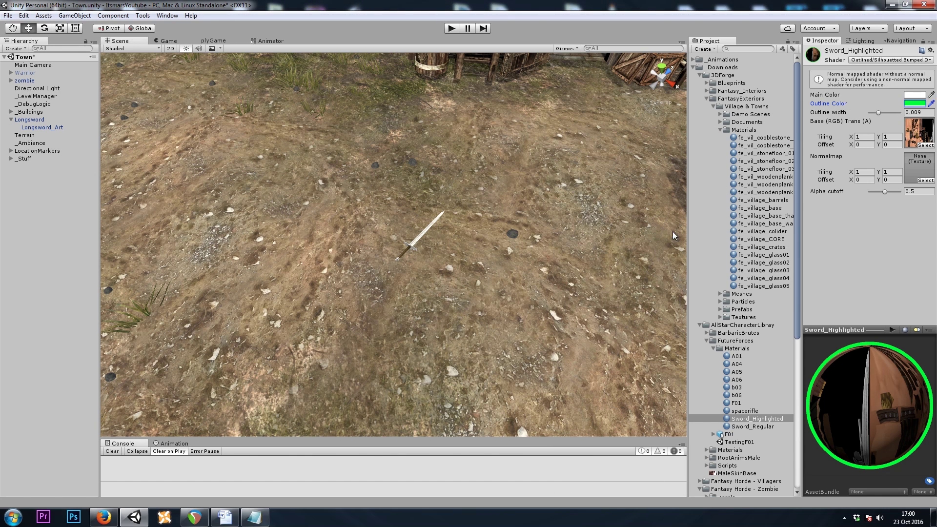
# - Apply the Sword_Highlighted material to the longsword in the scene and inspect its outline
pyautogui.keyDown('alt'); pyautogui.moveTo(549, 247); pyautogui.dragTo(543, 253); pyautogui.keyUp('alt')
pyautogui.moveTo(543, 253); pyautogui.dragTo(544, 254, button='right')
pyautogui.press('w')
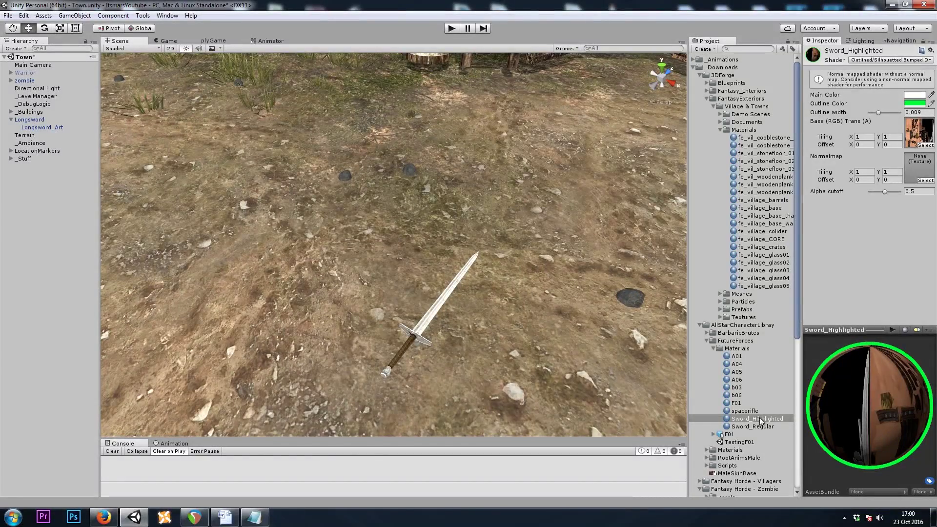
pyautogui.moveTo(761, 419); pyautogui.dragTo(433, 317)
pyautogui.moveTo(516, 187); pyautogui.dragTo(485, 291, button='right')
pyautogui.press('s')
pyautogui.keyDown('alt'); pyautogui.moveTo(486, 292); pyautogui.dragTo(512, 285); pyautogui.keyUp('alt')
# - Reduce the outline width of Sword_Highlighted to 0.0017, judging the effect in the game view
pyautogui.moveTo(881, 114); pyautogui.dragTo(875, 114)
pyautogui.click(168, 41)
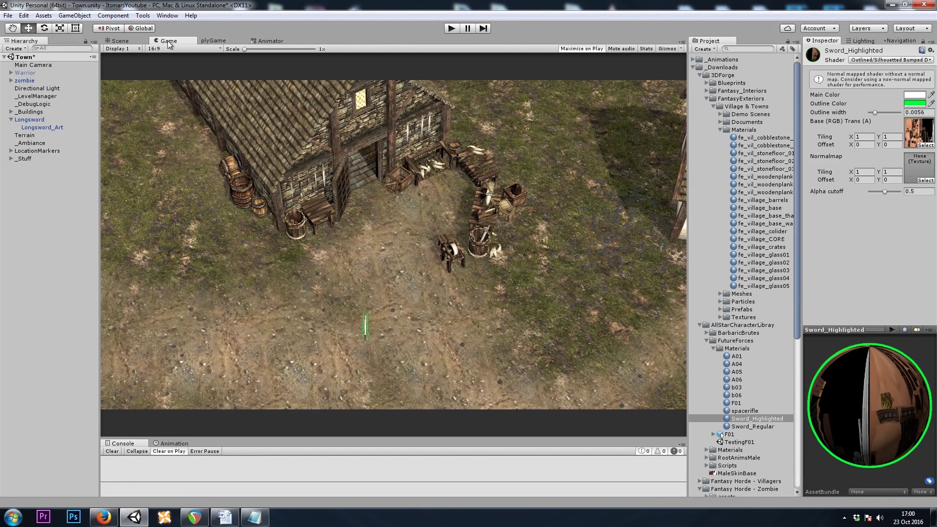
pyautogui.moveTo(876, 115); pyautogui.dragTo(872, 116)
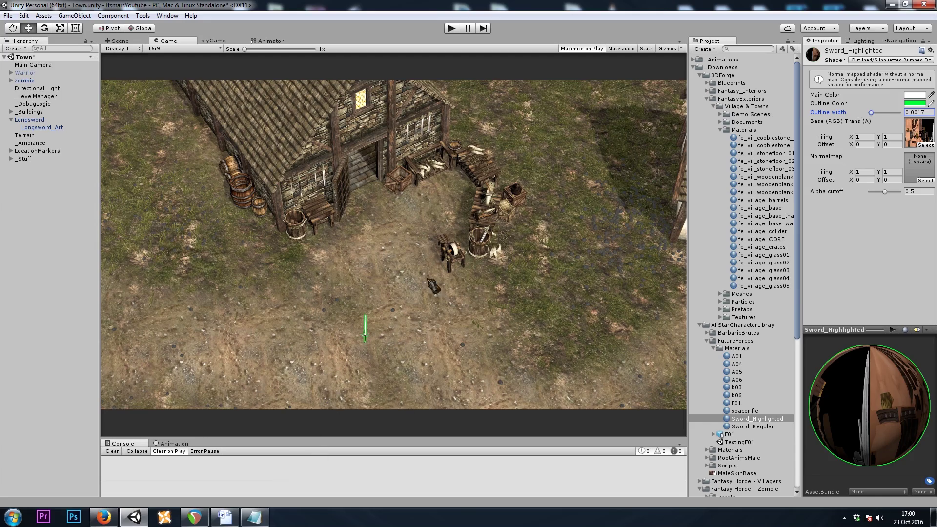
# - Return to the scene view and apply the Sword_Regular material to the longsword
pyautogui.click(120, 40)
pyautogui.keyDown('alt'); pyautogui.moveTo(522, 212); pyautogui.dragTo(540, 150); pyautogui.keyUp('alt')
pyautogui.press('w')
pyautogui.moveTo(540, 150); pyautogui.dragTo(524, 143, button='right')
pyautogui.press('s')
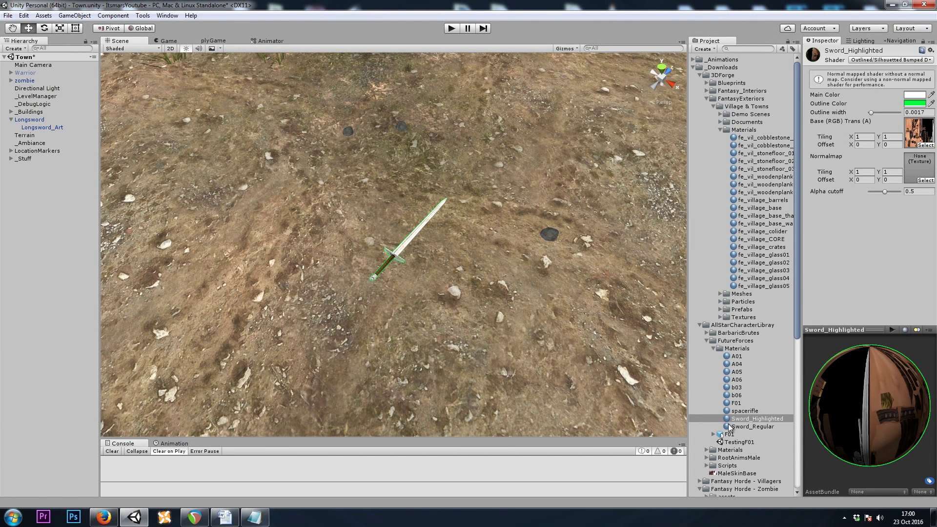
pyautogui.moveTo(754, 419); pyautogui.dragTo(404, 243)
# - Open the plyBlox of Longsword_Art and delete the existing blocks from its On Mouse Enter and On Mouse Exit events
pyautogui.click(408, 246)
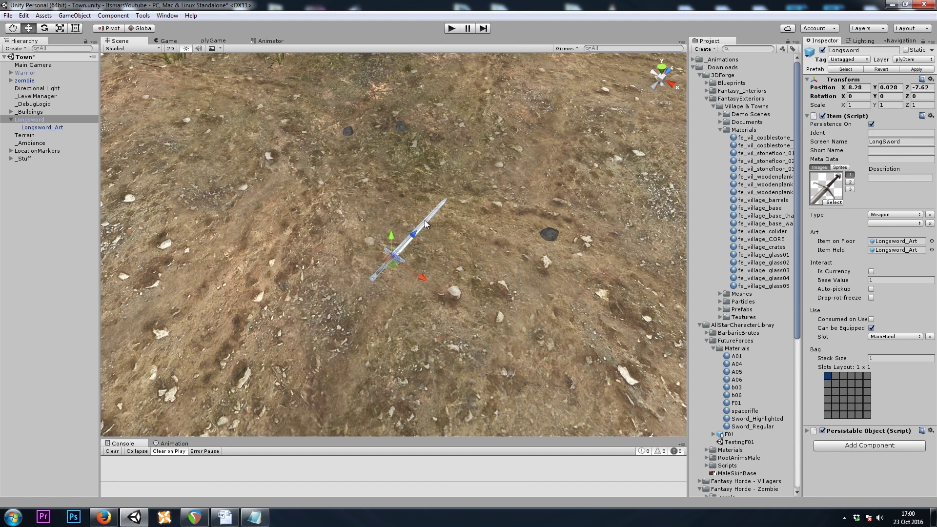
pyautogui.click(867, 248)
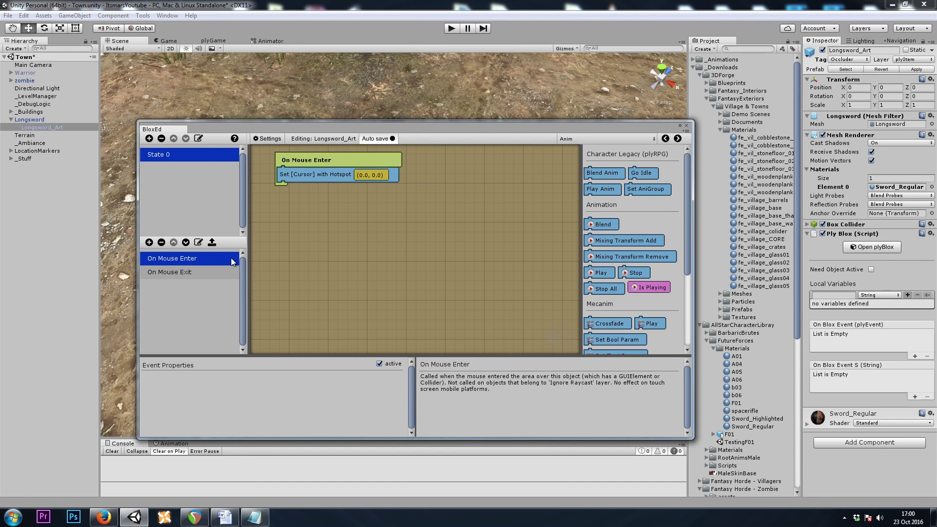
pyautogui.click(323, 175)
pyautogui.press('Delete')
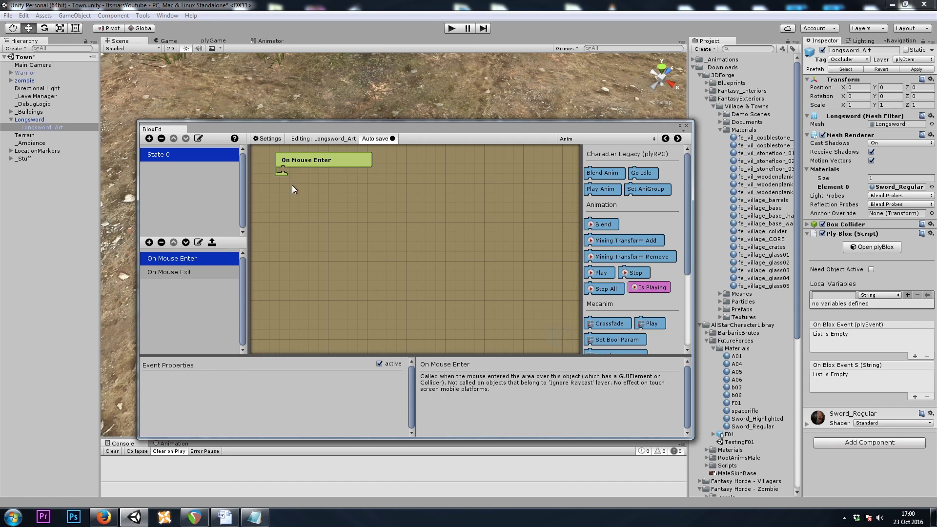
pyautogui.click(190, 273)
pyautogui.click(300, 174)
pyautogui.press('Delete')
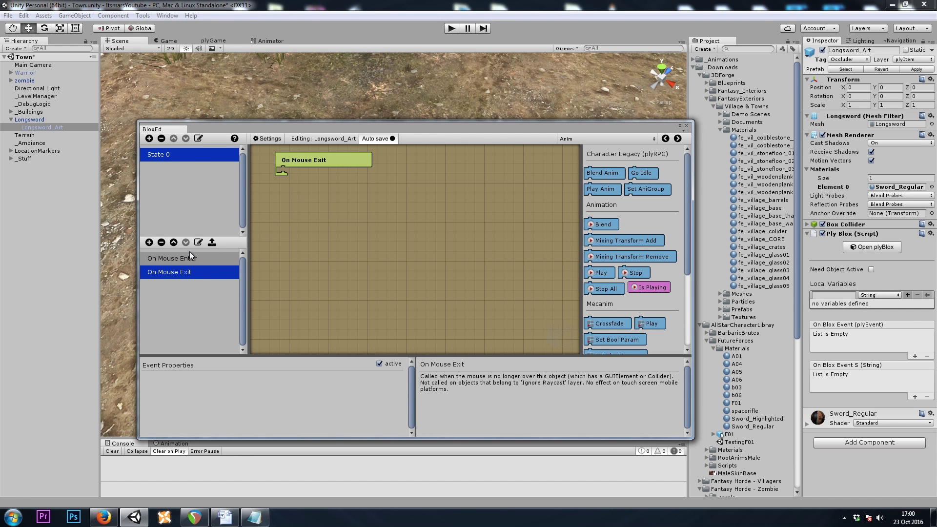
# - Add a Set Property Value block from the Common category to the On Mouse Enter event
pyautogui.click(190, 258)
pyautogui.click(617, 139)
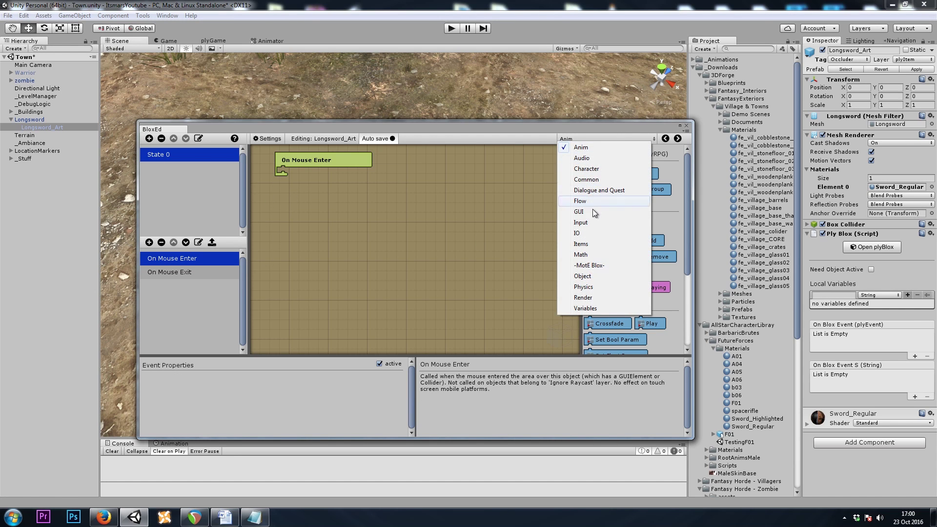
pyautogui.click(588, 181)
pyautogui.moveTo(611, 335); pyautogui.dragTo(302, 163)
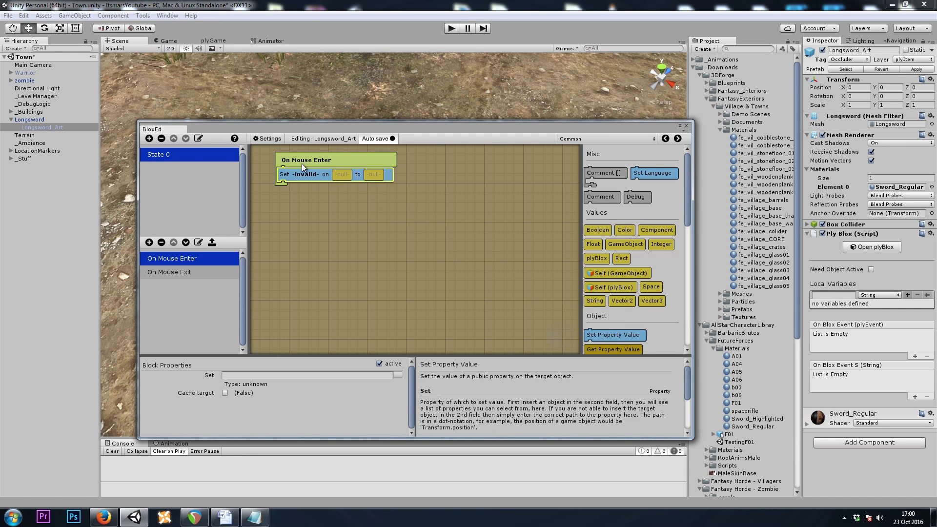
# - Assign the Longsword_Art GameObject as the target of the Set Property Value block
pyautogui.moveTo(514, 126); pyautogui.dragTo(507, 102)
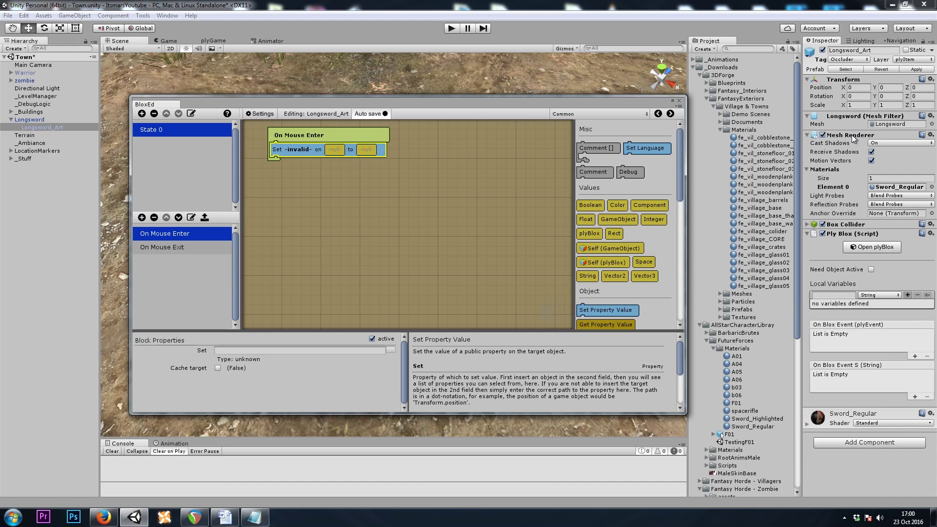
pyautogui.moveTo(851, 135); pyautogui.dragTo(330, 149)
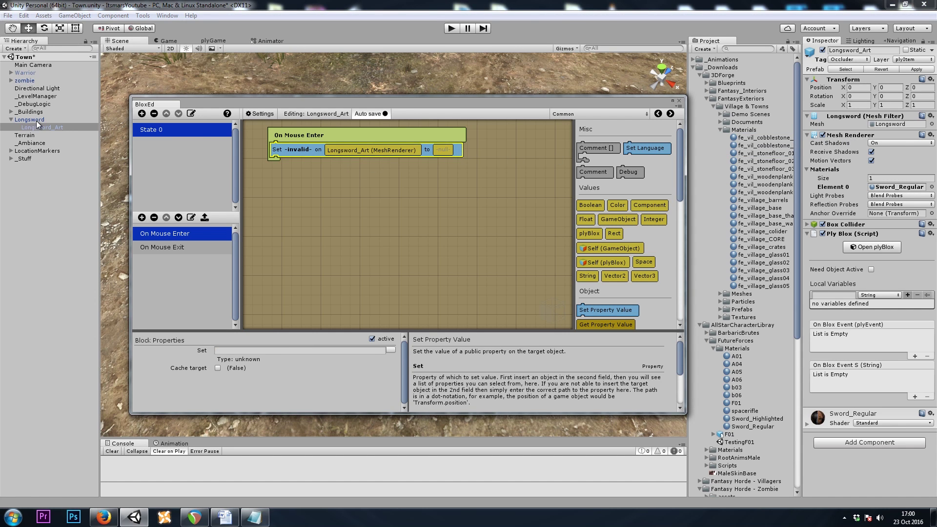
pyautogui.moveTo(43, 127); pyautogui.dragTo(370, 150)
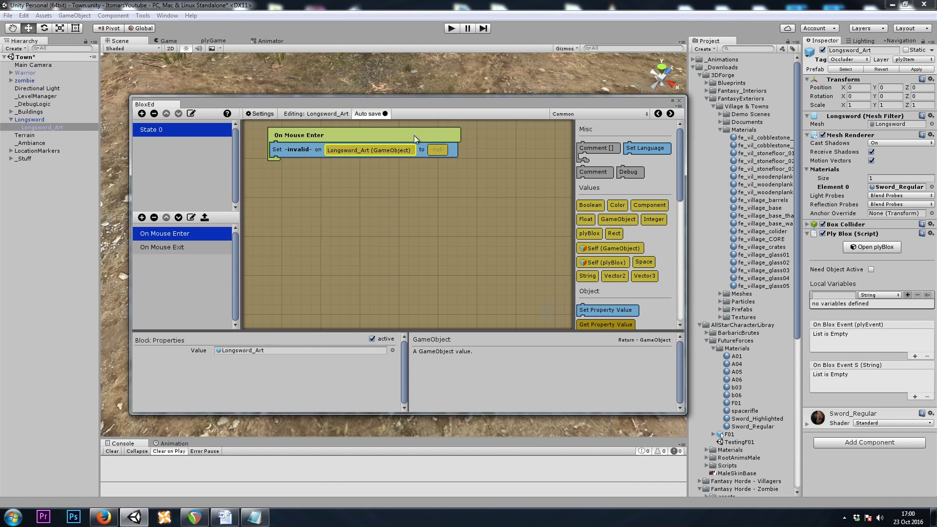
# - Choose MeshRenderer.material as the property that the On Mouse Enter block sets
pyautogui.click(301, 146)
pyautogui.click(391, 349)
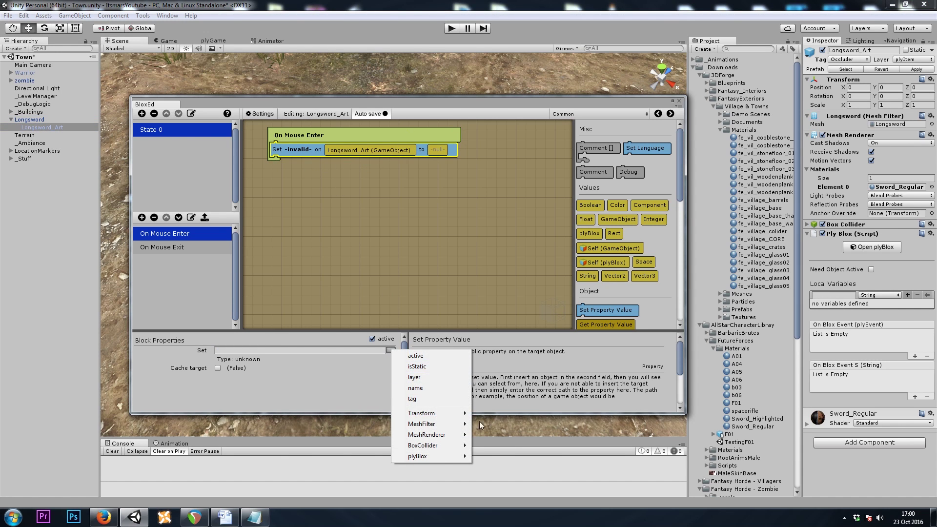
pyautogui.moveTo(448, 436)
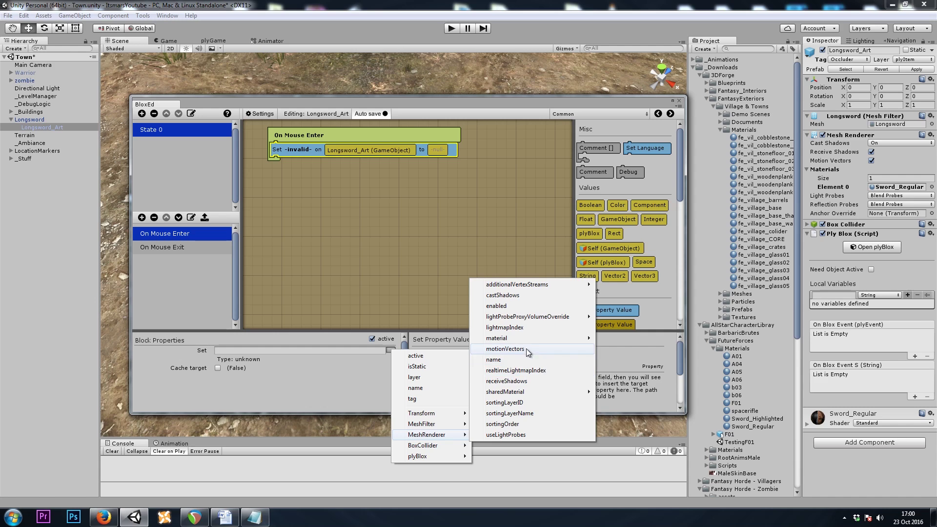
pyautogui.moveTo(515, 338)
pyautogui.click(634, 337)
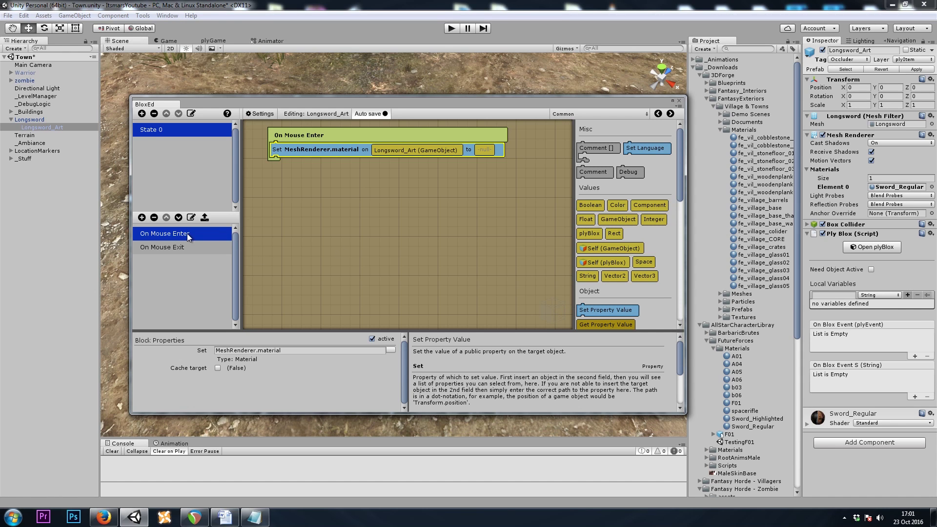
# - Set the On Mouse Enter block's material to Sword_Highlighted and copy the block into On Mouse Exit with Sword_Regular as the material
pyautogui.moveTo(765, 423); pyautogui.dragTo(485, 151)
pyautogui.click(324, 155)
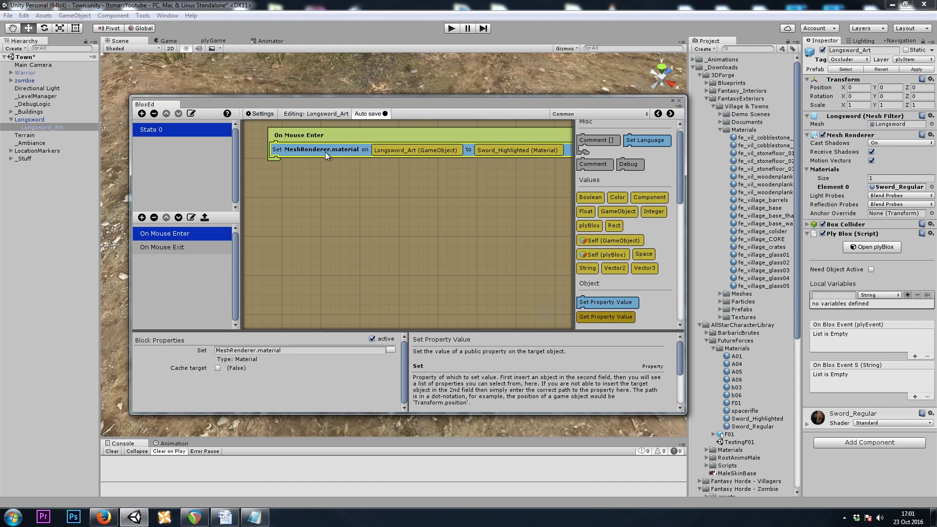
pyautogui.click(185, 253)
pyautogui.hotkey('ctrl', 'v')
pyautogui.click(295, 139)
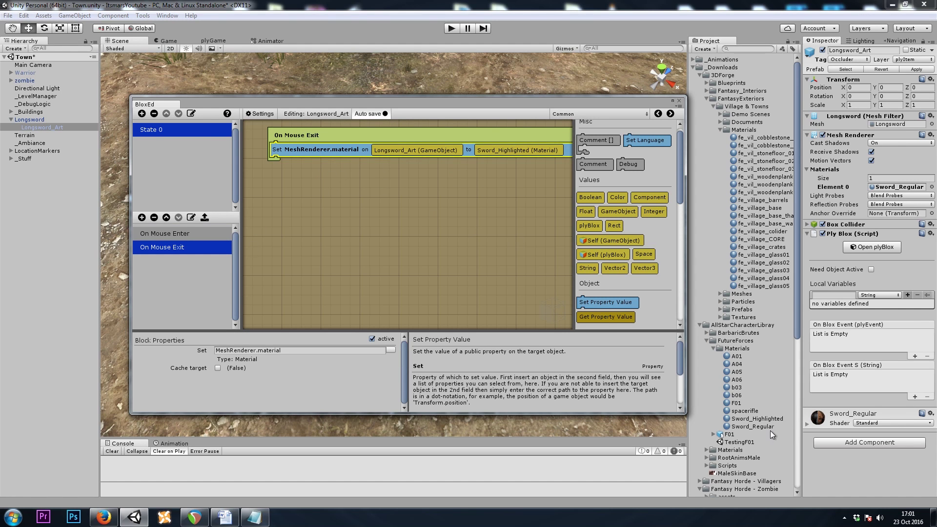
pyautogui.moveTo(755, 423); pyautogui.dragTo(483, 152)
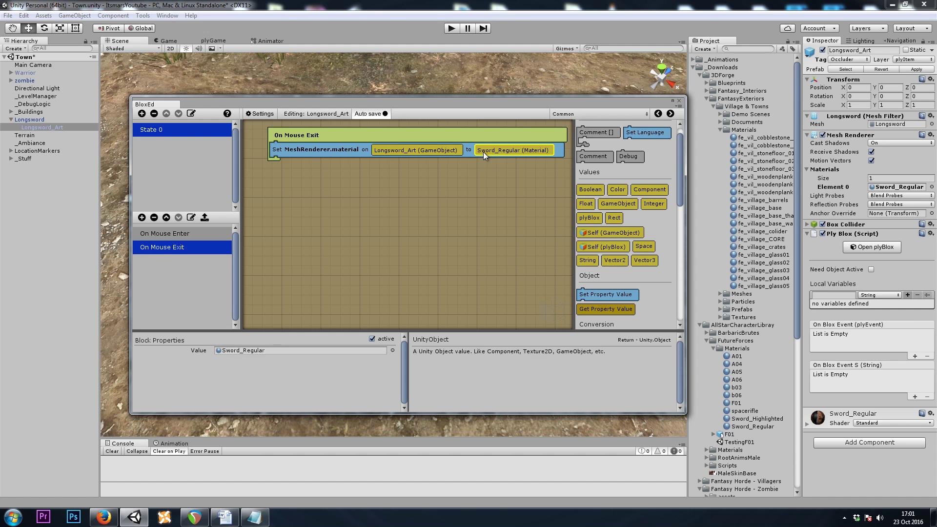
# - Close the block editor and play-test the scene, walking the character towards the longsword to check its mouse-over highlight
pyautogui.click(680, 97)
pyautogui.click(450, 30)
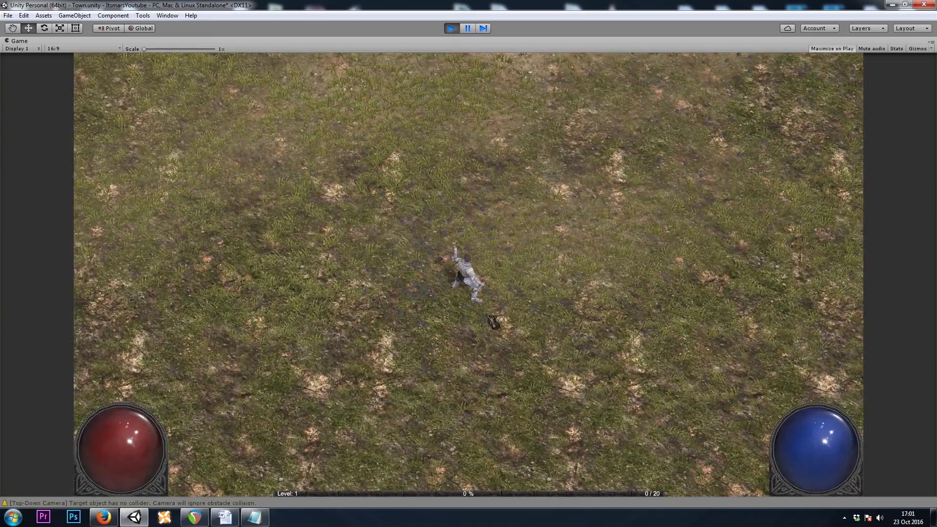
pyautogui.click(518, 185)
pyautogui.click(553, 245)
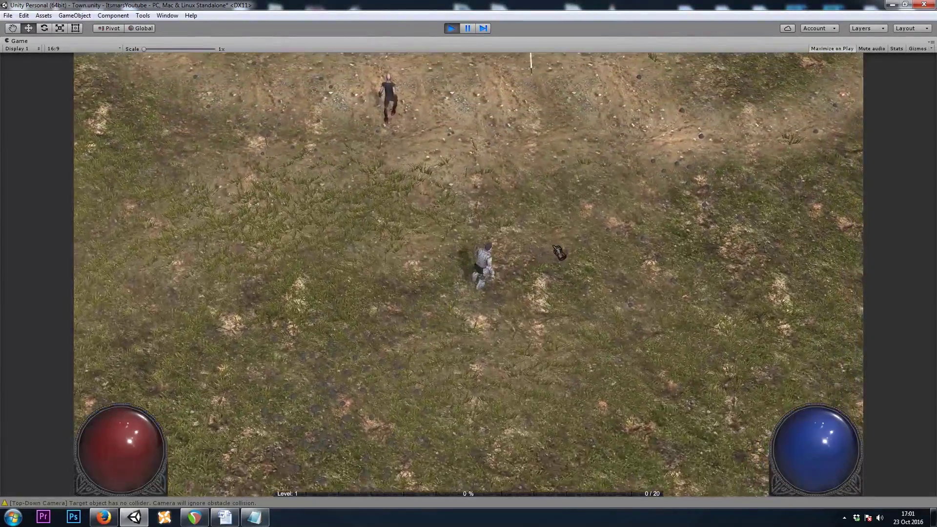
pyautogui.click(500, 230)
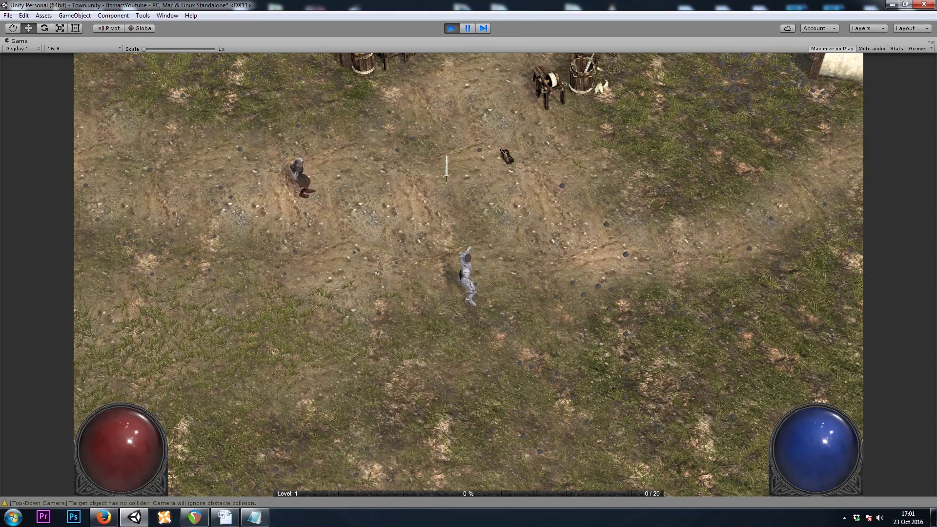
pyautogui.hotkey('ctrl', 'p')
# - Open the zombie's plyBlox and delete the Set Cursor blocks from its On Mouse Enter and On Mouse Exit events
pyautogui.moveTo(519, 285); pyautogui.dragTo(367, 258, button='right')
pyautogui.press('s')
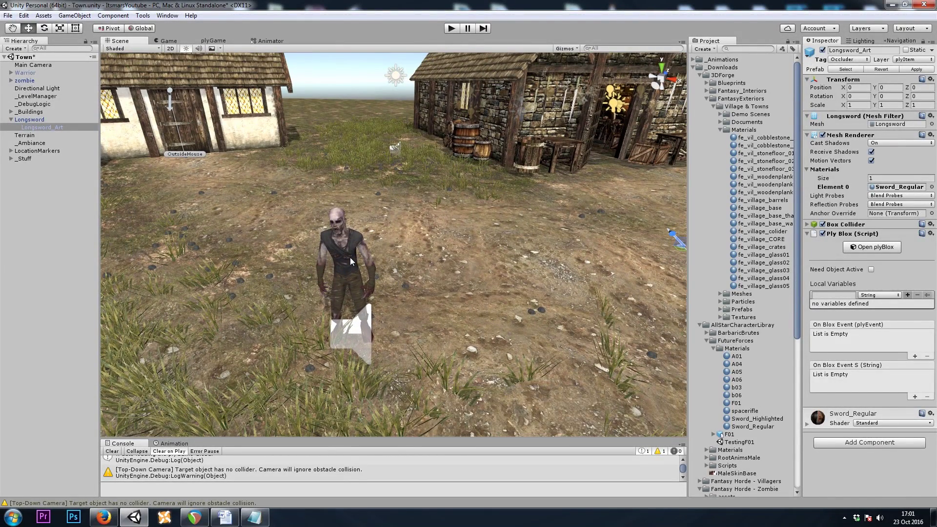
pyautogui.click(351, 261)
pyautogui.click(872, 194)
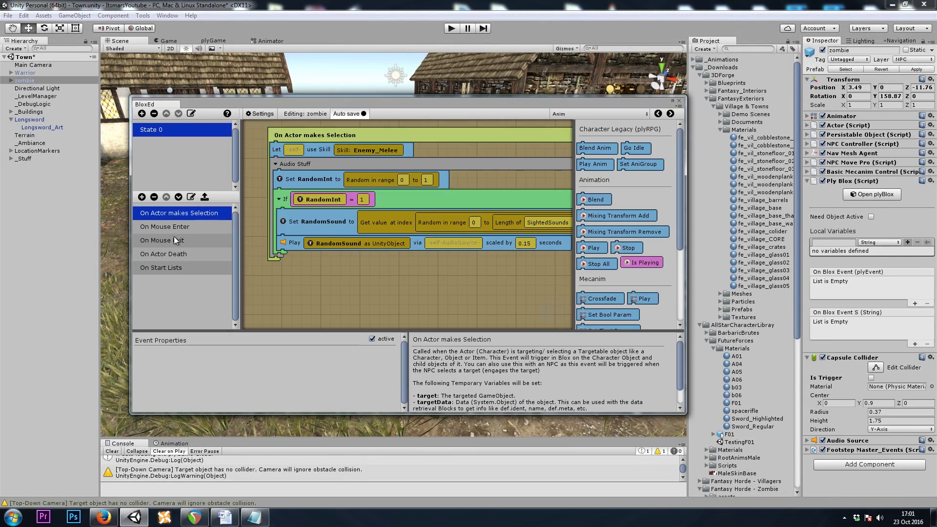
pyautogui.click(200, 229)
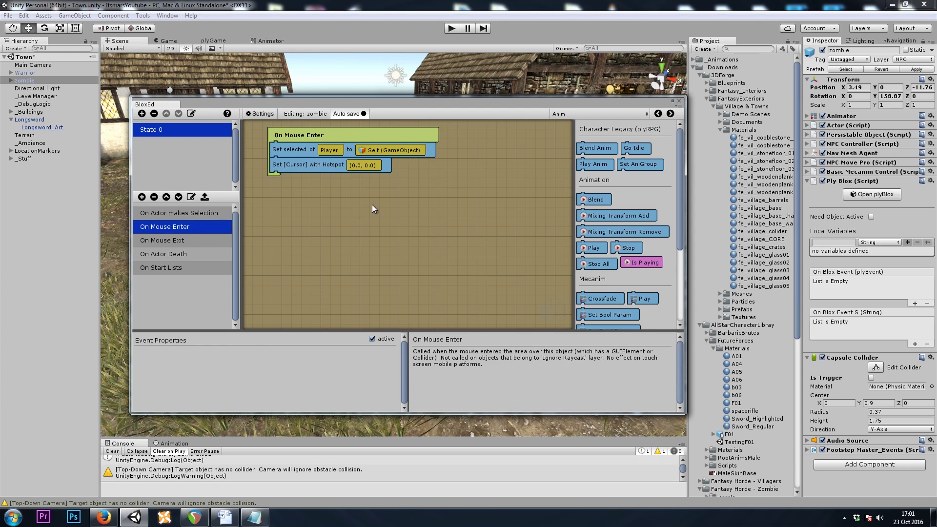
pyautogui.click(315, 167)
pyautogui.click(188, 241)
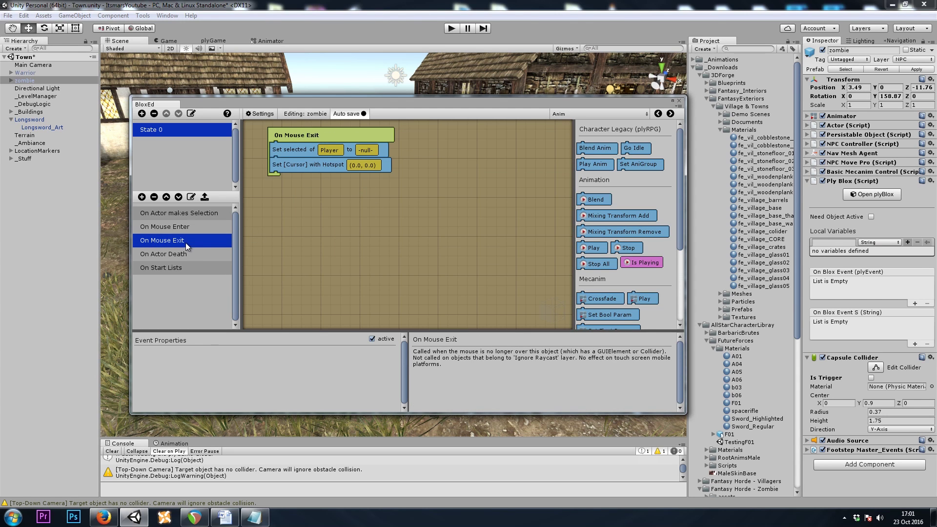
pyautogui.click(303, 165)
# - Delete the If block containing the Set Cursor block from the zombie's On Actor Death event
pyautogui.click(182, 253)
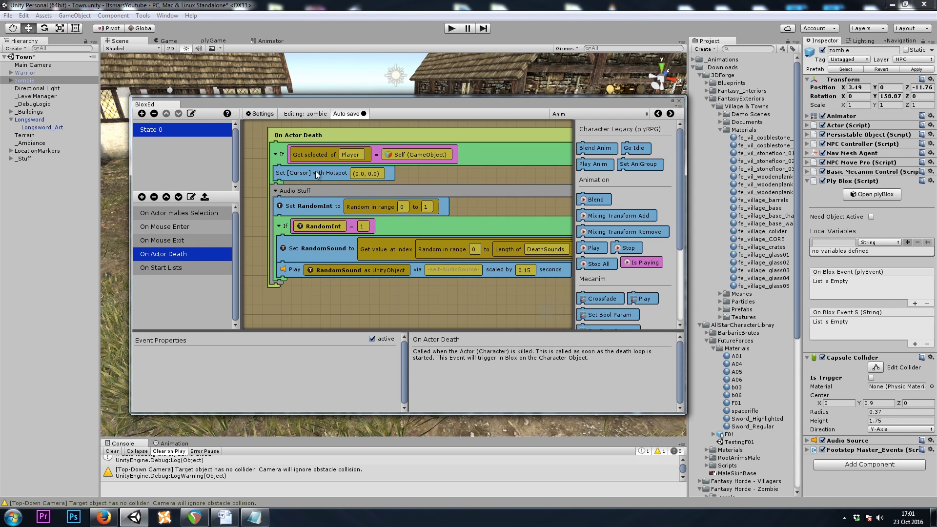
pyautogui.click(472, 159)
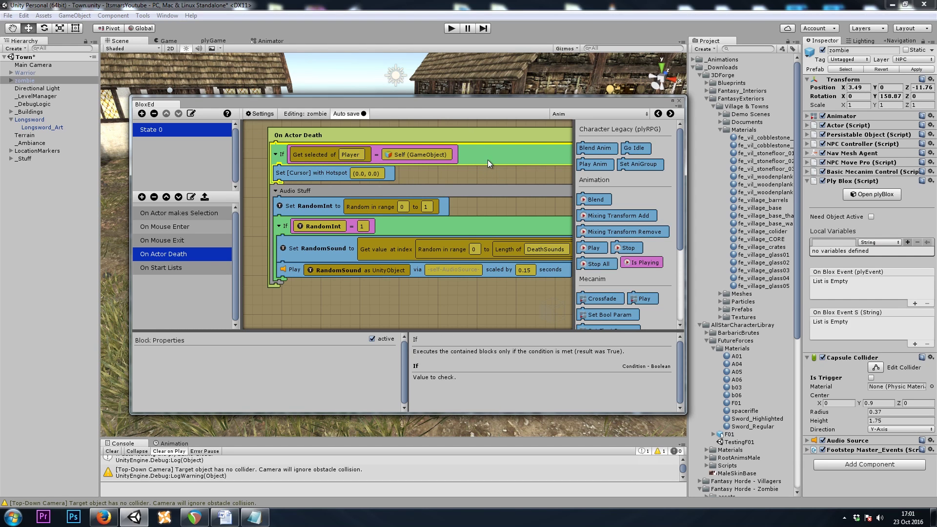
pyautogui.press('Delete')
# - Add a Set Property Value block from the Common category below the selection block in the zombie's On Mouse Enter event
pyautogui.click(195, 224)
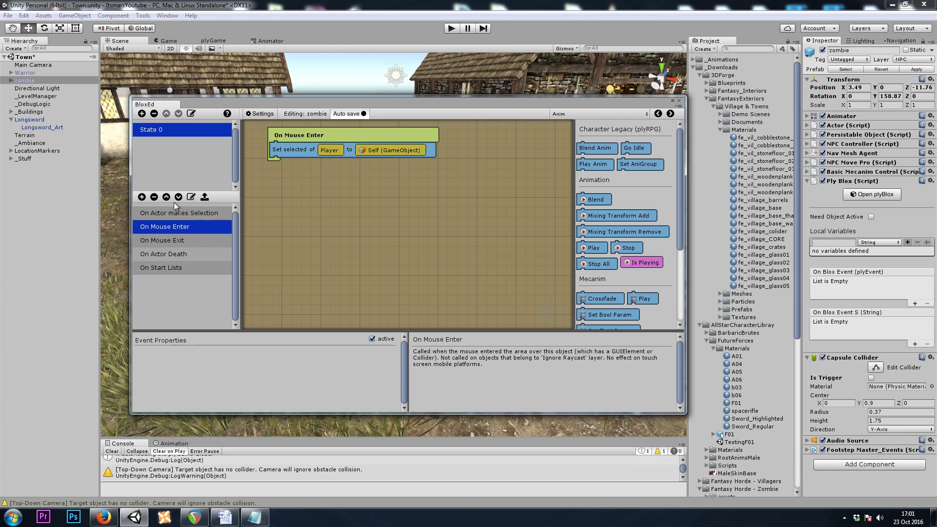
pyautogui.click(601, 113)
pyautogui.click(600, 155)
pyautogui.moveTo(616, 308); pyautogui.dragTo(295, 154)
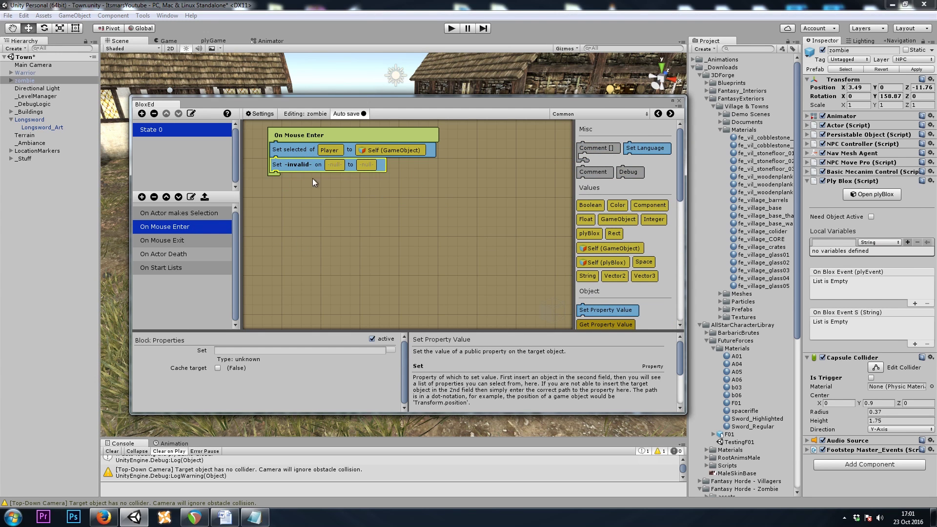
pyautogui.click(680, 101)
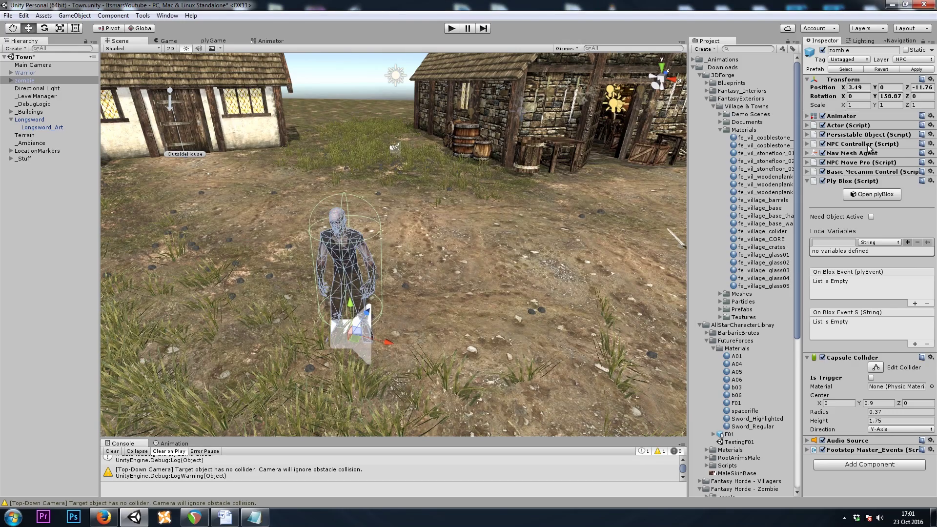
# - Select the zombie's mesh and locate its zombie1 material in the project files
pyautogui.moveTo(322, 225); pyautogui.dragTo(312, 191, button='right')
pyautogui.press('w')
pyautogui.keyDown('alt'); pyautogui.moveTo(314, 192); pyautogui.dragTo(336, 167); pyautogui.keyUp('alt')
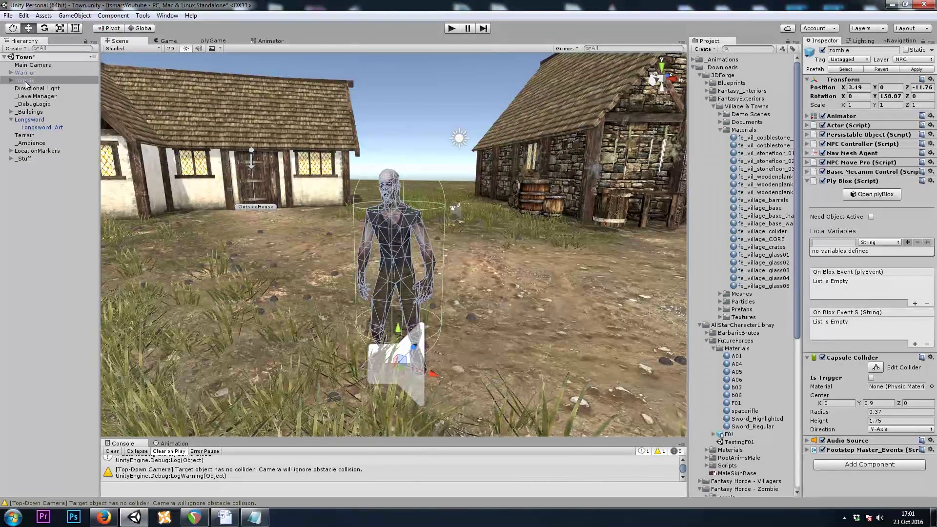
pyautogui.click(381, 217)
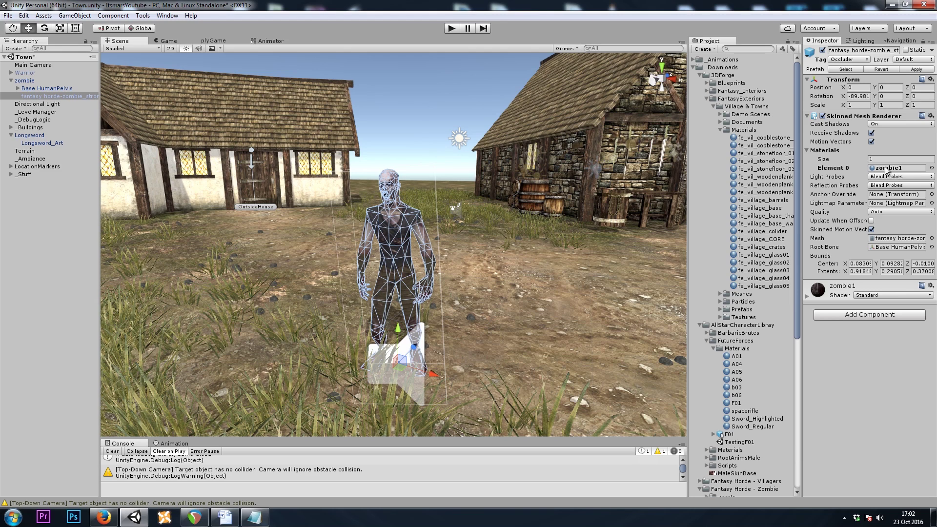
pyautogui.click(852, 117)
pyautogui.click(851, 117)
pyautogui.click(896, 168)
pyautogui.click(734, 494)
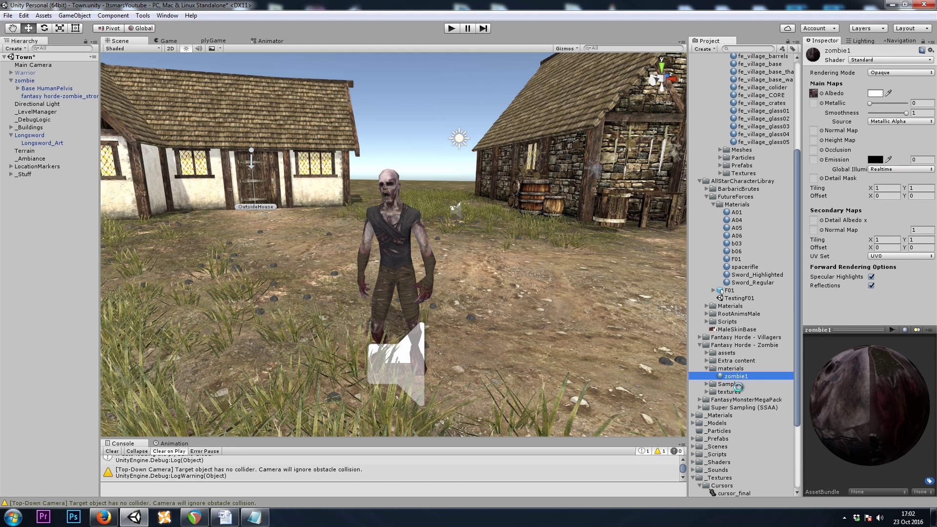
# - Duplicate the zombie1 material and name the copy zombie_Highlighted
pyautogui.hotkey('ctrl', 'd')
pyautogui.click(741, 385)
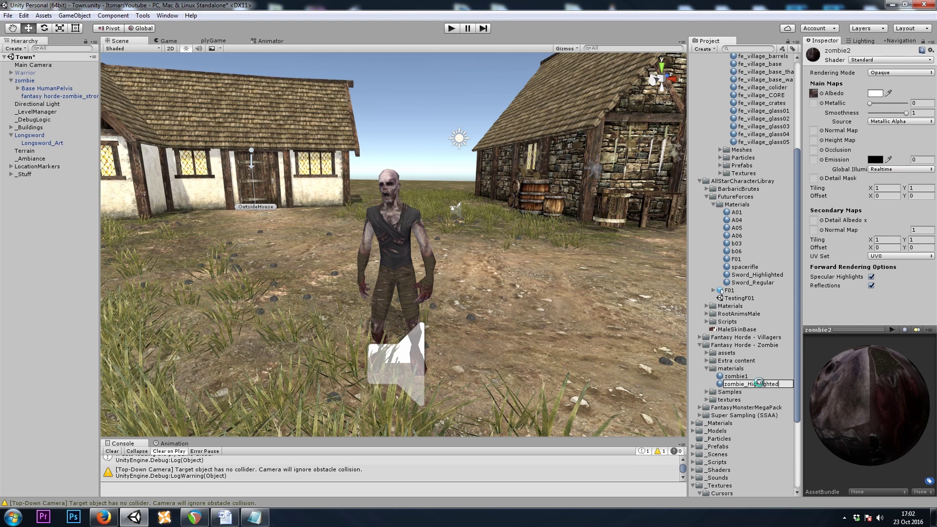
pyautogui.press('Return')
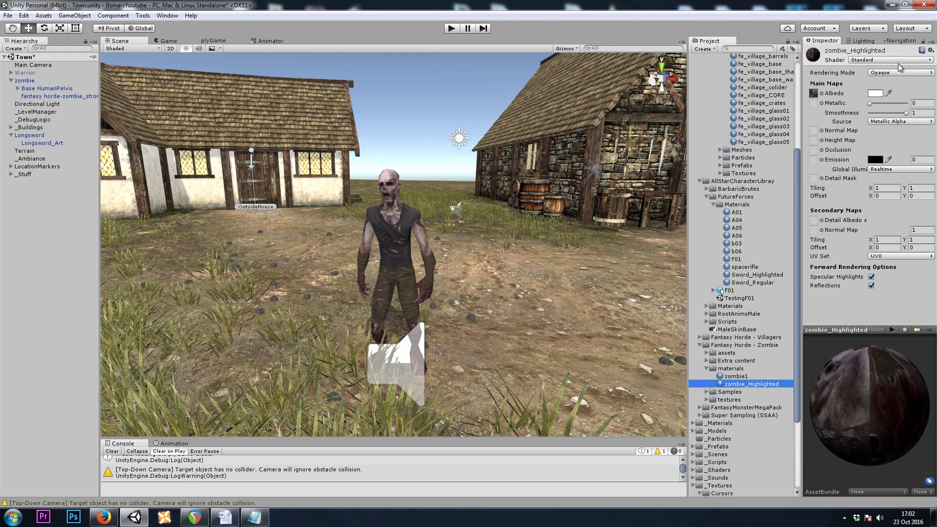
# - Change the shader of zombie_Highlighted to Outlined/Silhouetted Bumped Diffuse Cutout Double
pyautogui.click(884, 60)
pyautogui.moveTo(862, 146)
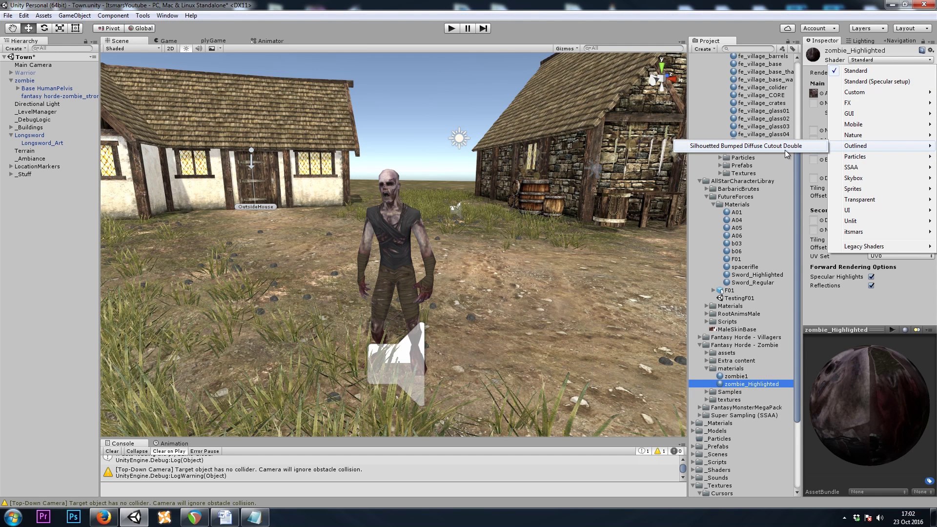
pyautogui.click(800, 147)
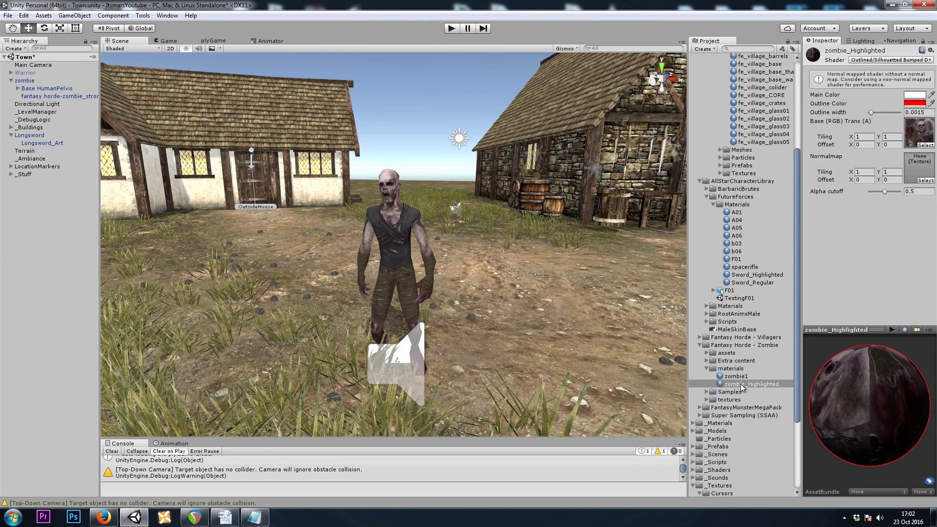
# - Move the zombie to about X 6.32, Z -6.5 so it stands within the game camera's view
pyautogui.click(164, 42)
pyautogui.click(131, 40)
pyautogui.click(420, 229)
pyautogui.moveTo(420, 229); pyautogui.dragTo(341, 239, button='right')
pyautogui.scroll(-5, 337, 224)
pyautogui.moveTo(332, 222); pyautogui.dragTo(537, 205)
pyautogui.click(166, 41)
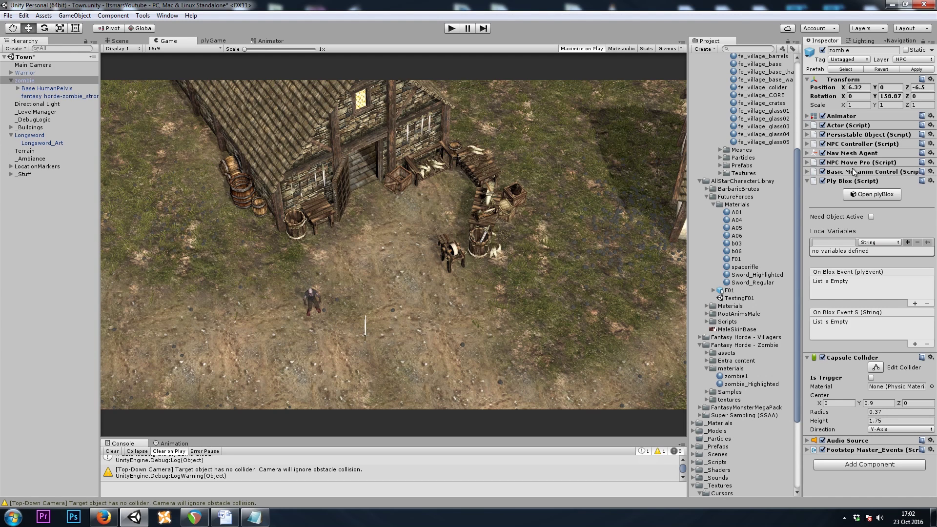
# - Apply the zombie_Highlighted material to the zombie's mesh and check its outline in the game view
pyautogui.click(52, 96)
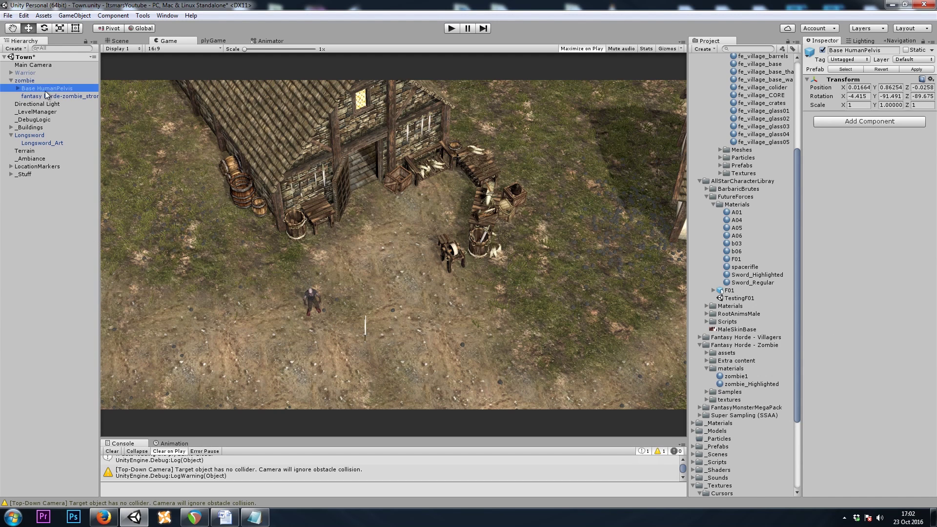
pyautogui.click(121, 42)
pyautogui.moveTo(397, 344); pyautogui.dragTo(526, 256, button='right')
pyautogui.press('w')
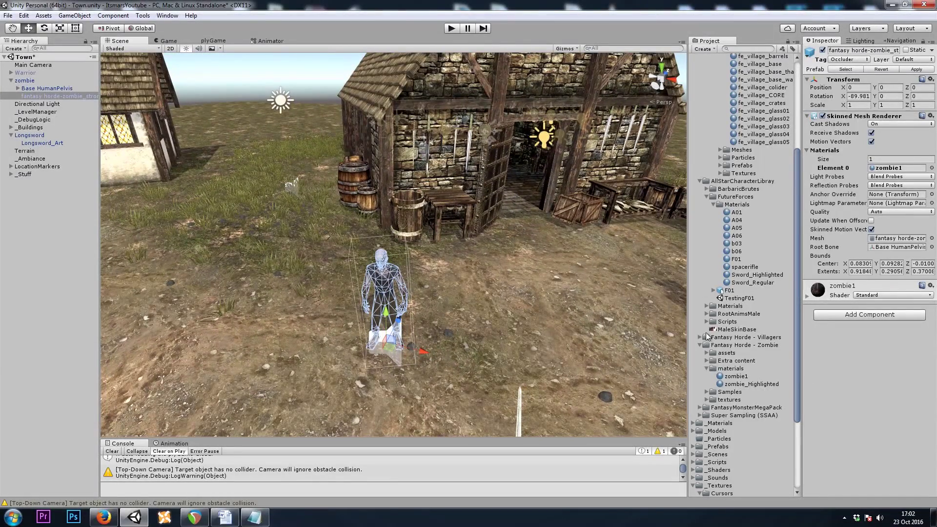
pyautogui.moveTo(744, 387); pyautogui.dragTo(384, 283)
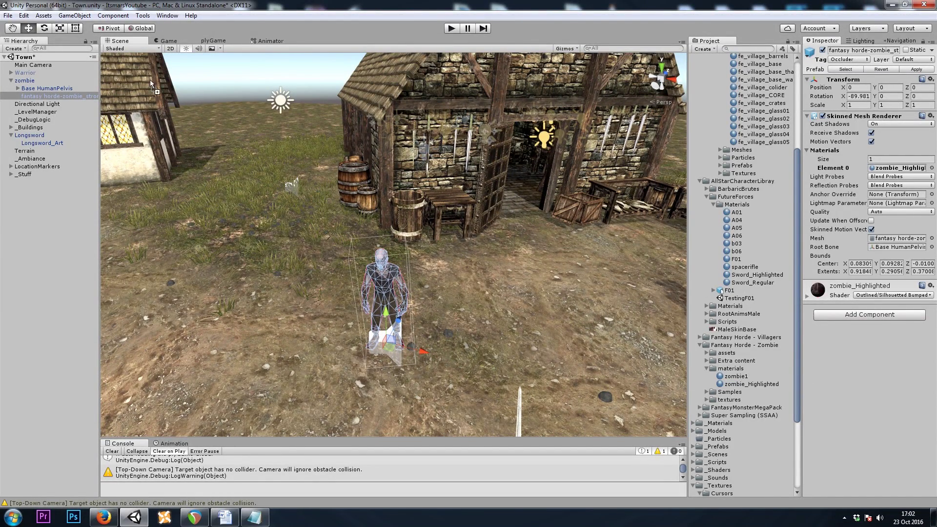
pyautogui.click(170, 42)
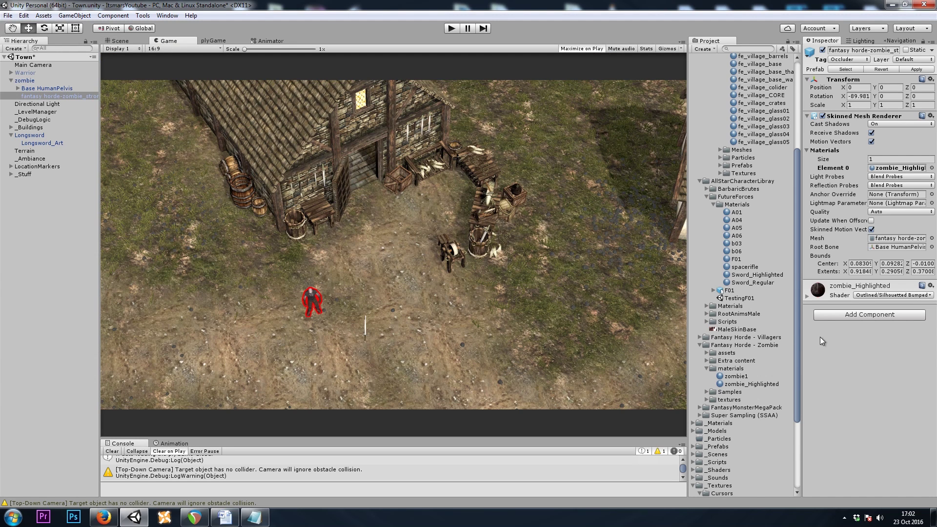
# - Set the outline width of zombie_Highlighted to 0.0005, try another alpha cutoff, and set the cutoff back to 0.5
pyautogui.click(751, 386)
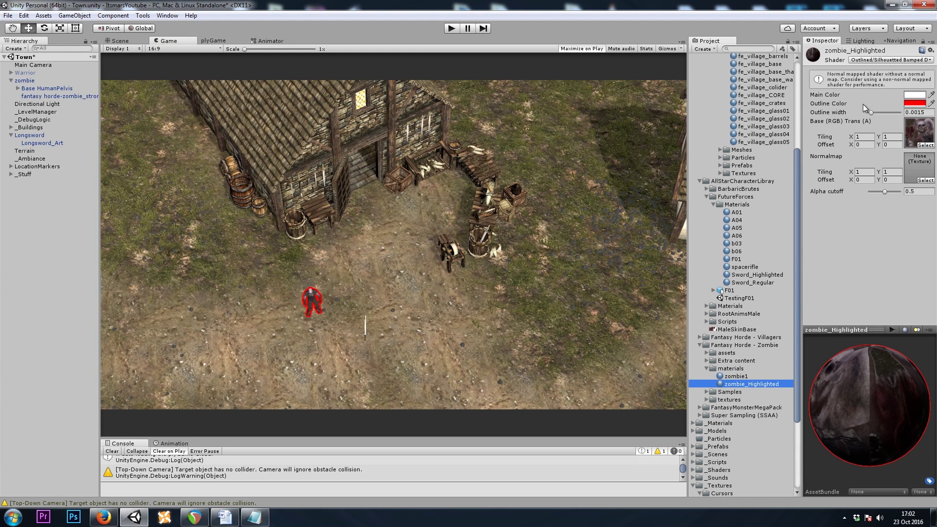
pyautogui.moveTo(871, 113)
pyautogui.mouseDown()
pyautogui.moveTo(901, 119)
pyautogui.moveTo(872, 123)
pyautogui.mouseUp()
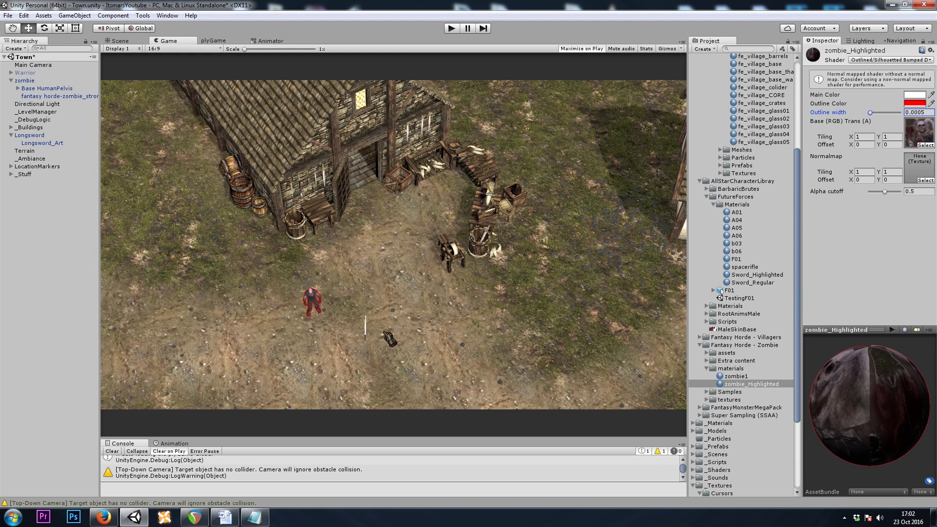
pyautogui.click(915, 192)
pyautogui.write('0')
pyautogui.moveTo(916, 193); pyautogui.dragTo(849, 191)
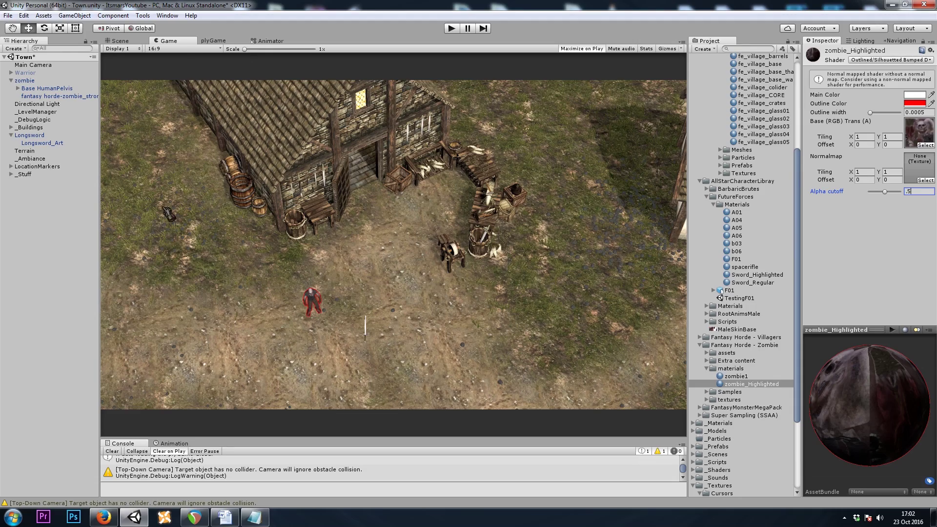
# - Reapply the zombie_Highlighted material to the zombie in the scene
pyautogui.click(121, 41)
pyautogui.moveTo(367, 220); pyautogui.dragTo(348, 280, button='right')
pyautogui.press('w')
pyautogui.keyDown('alt'); pyautogui.moveTo(348, 281); pyautogui.dragTo(678, 381); pyautogui.keyUp('alt')
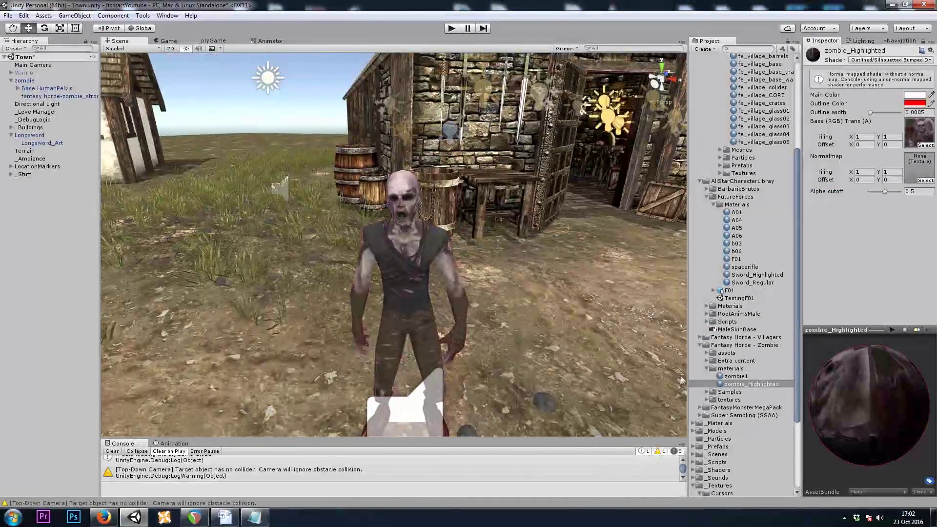
pyautogui.moveTo(751, 384); pyautogui.dragTo(401, 271)
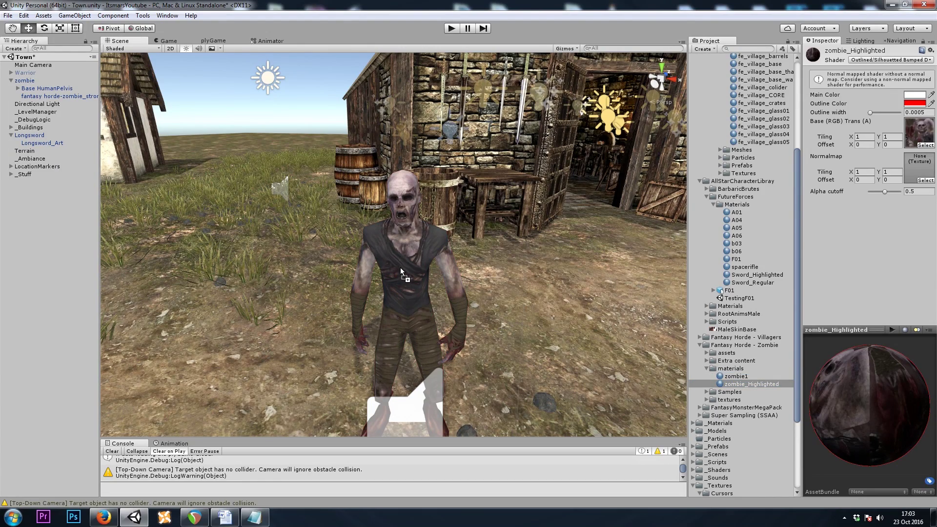
# - Open the zombie's plyBlox and add a Set Property Value block below the existing block in its On Mouse Enter event
pyautogui.keyDown('alt'); pyautogui.moveTo(477, 203); pyautogui.dragTo(388, 206); pyautogui.keyUp('alt')
pyautogui.click(389, 206)
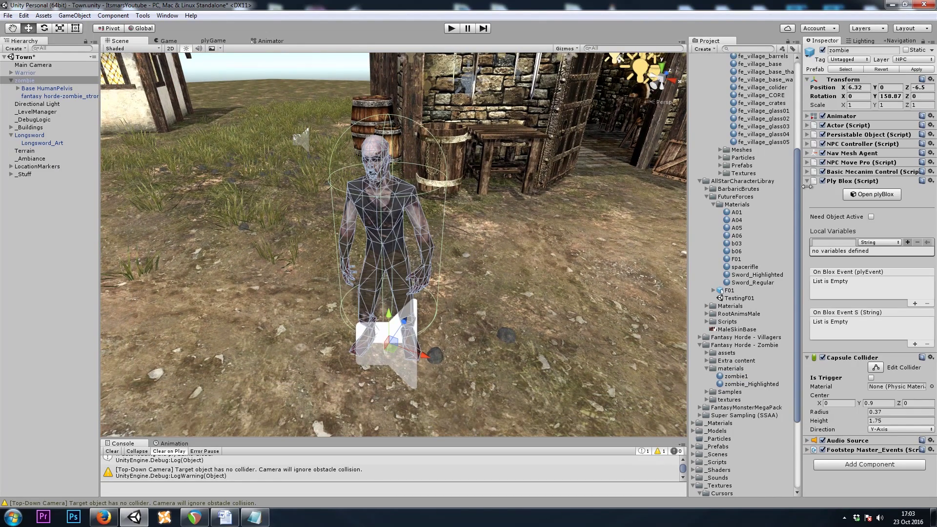
pyautogui.click(893, 197)
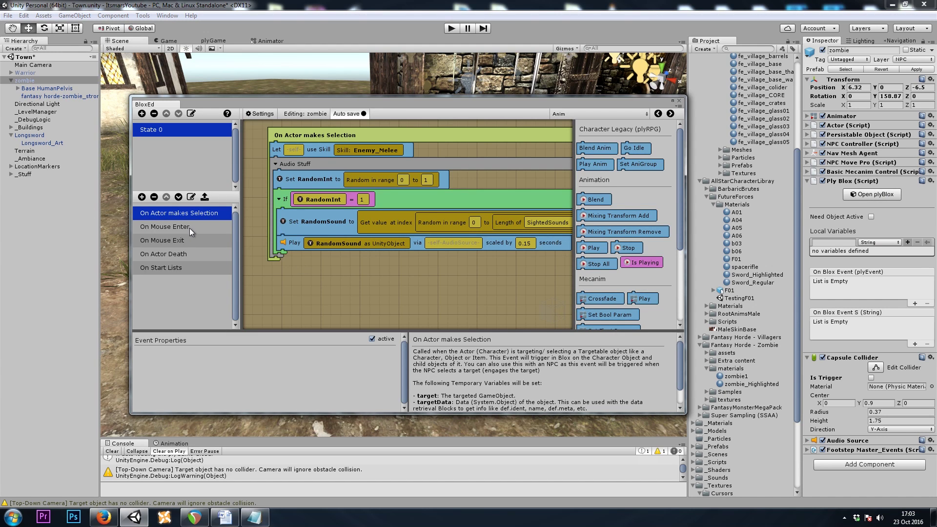
pyautogui.click(171, 228)
pyautogui.click(293, 166)
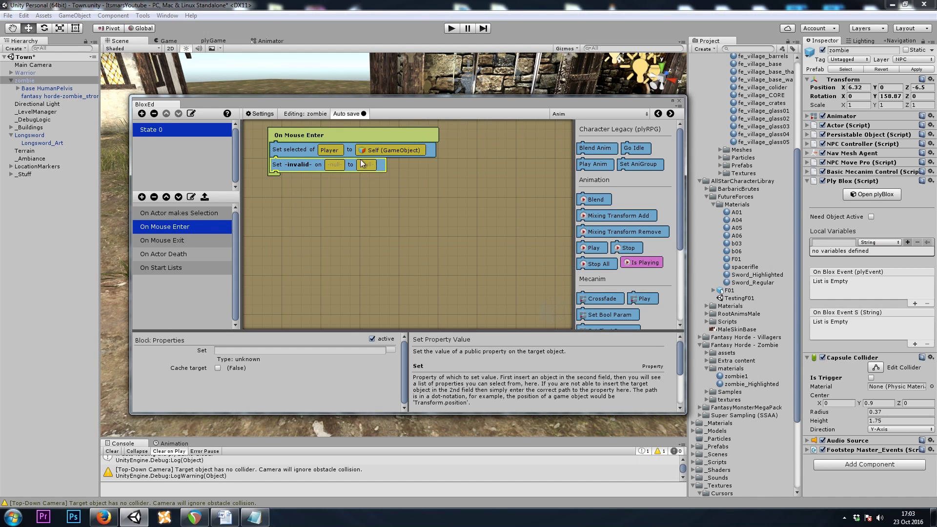
# - Make the SkinnedMeshRenderer of the zombie's fantasy horde-zombie_strong mesh the target object of the Set Property Value block
pyautogui.click(47, 97)
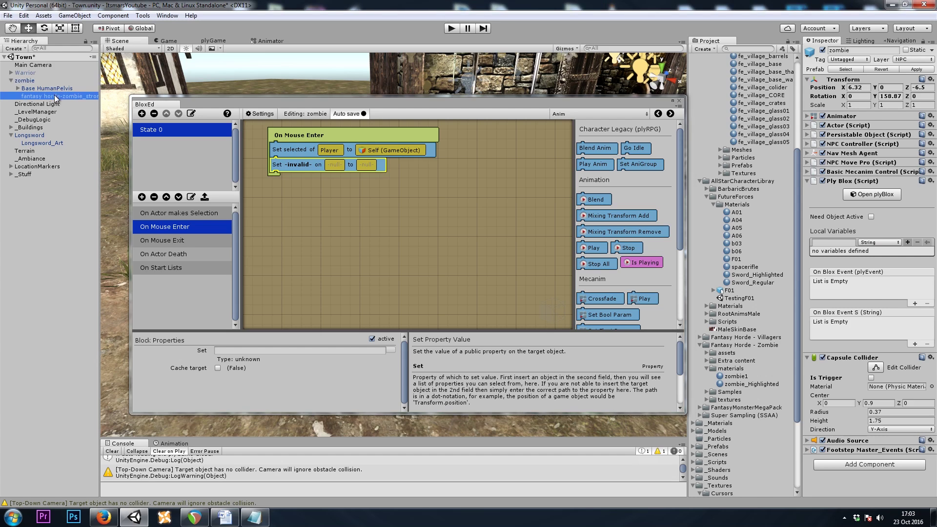
pyautogui.moveTo(43, 99); pyautogui.dragTo(286, 149)
pyautogui.moveTo(342, 170); pyautogui.dragTo(337, 207)
pyautogui.moveTo(862, 121); pyautogui.dragTo(353, 168)
pyautogui.click(296, 164)
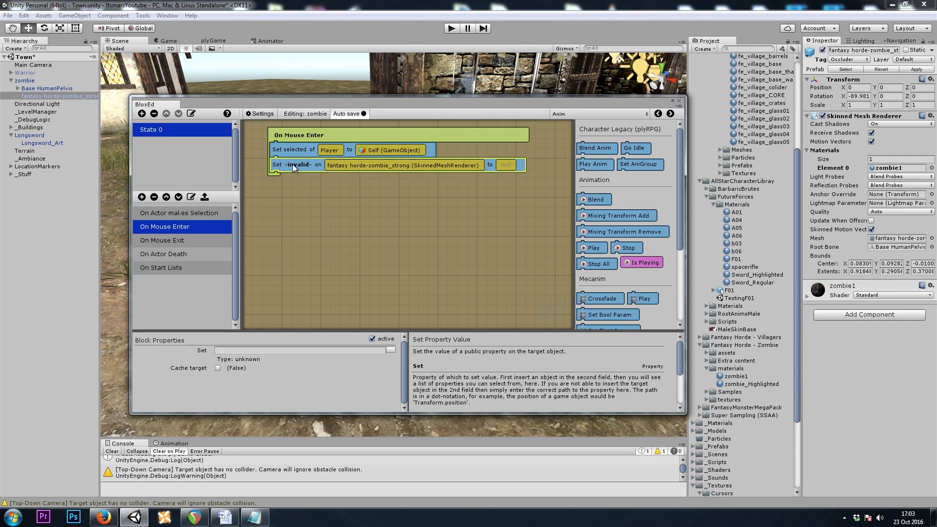
# - Choose material as the property to set in the On Mouse Enter block and assign zombie_Highlighted as its value
pyautogui.click(390, 350)
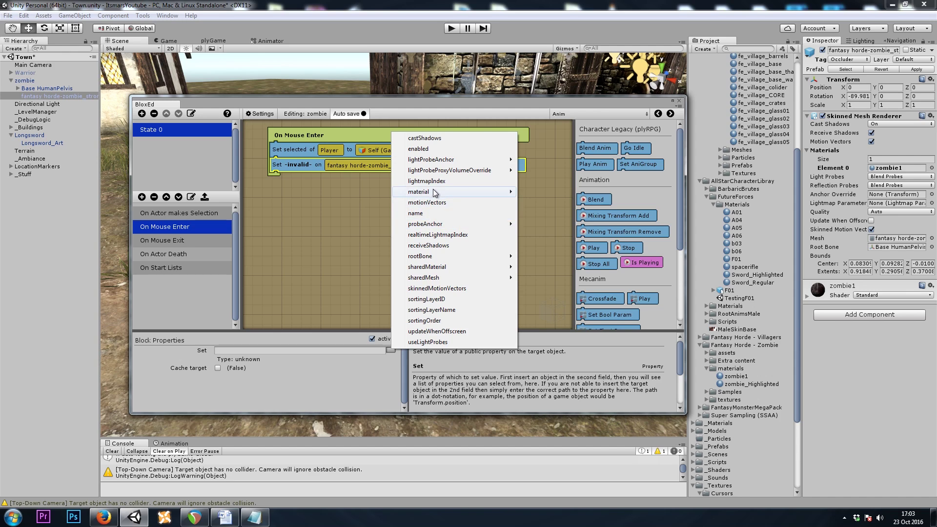
pyautogui.moveTo(476, 191)
pyautogui.click(558, 192)
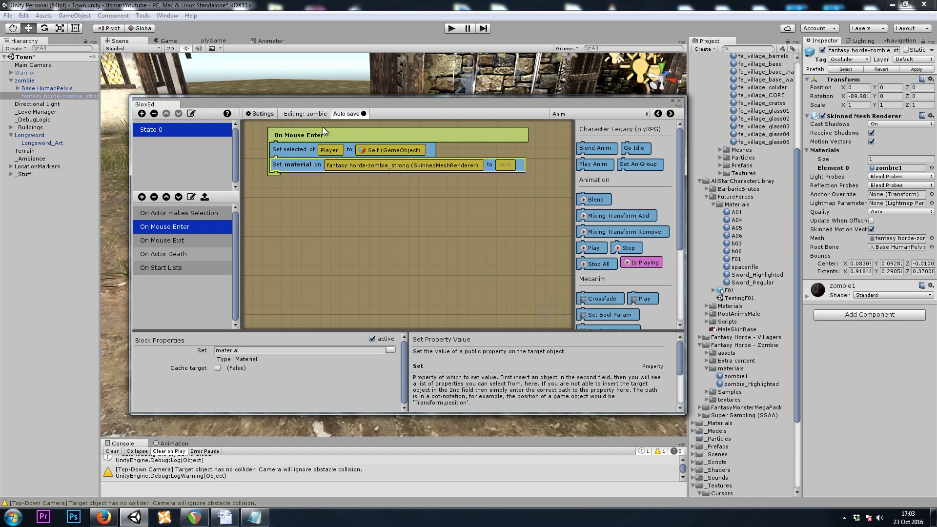
pyautogui.moveTo(756, 384); pyautogui.dragTo(508, 166)
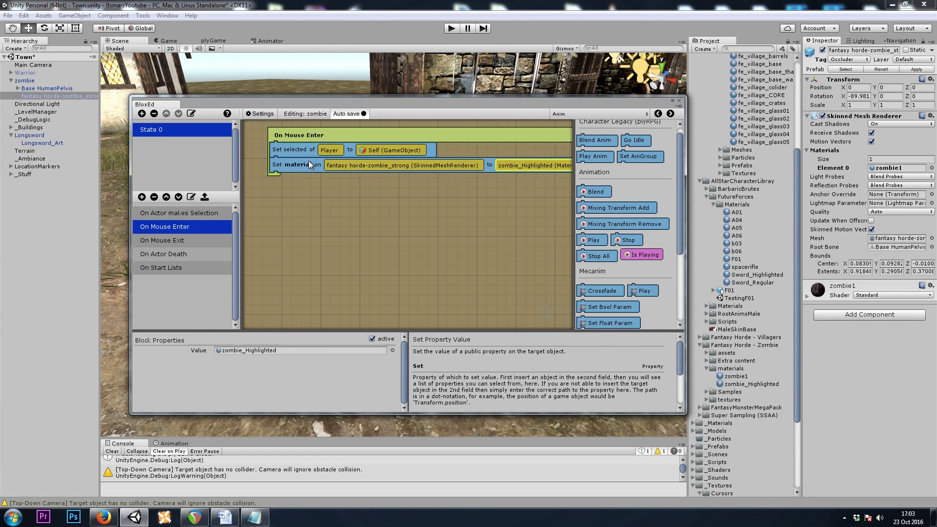
# - Paste the set-material block at the start of the zombie's On Mouse Exit event and change its value to zombie1
pyautogui.click(178, 239)
pyautogui.hotkey('ctrl', 'v')
pyautogui.click(282, 138)
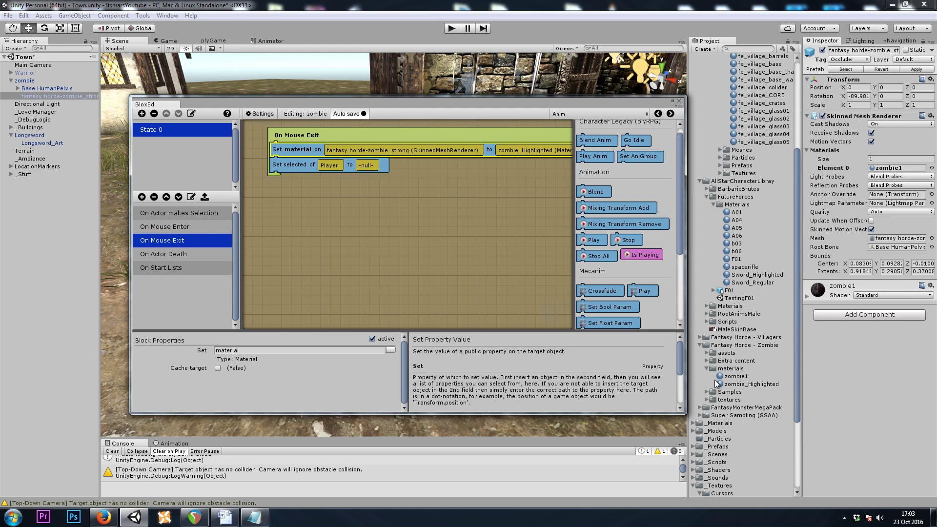
pyautogui.moveTo(736, 377); pyautogui.dragTo(522, 151)
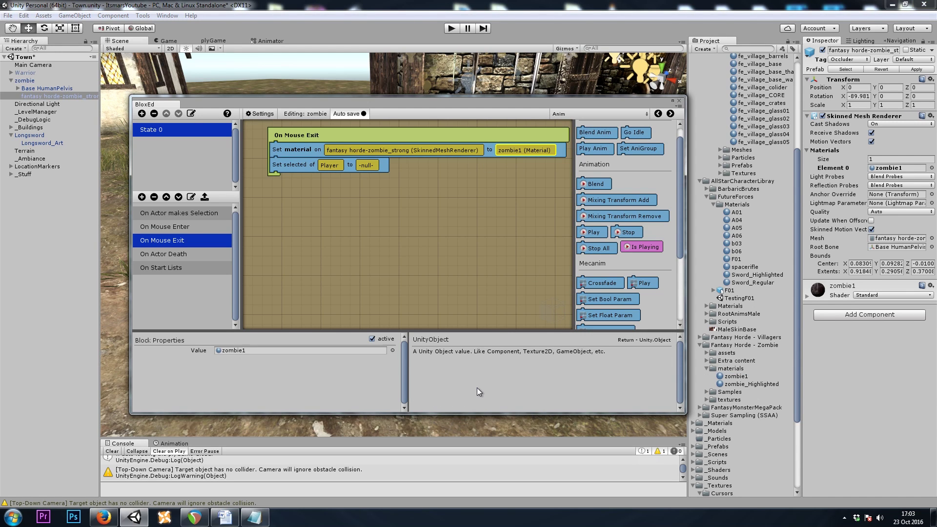
# - Copy the zombie1 set-material block to the start of the On Actor Death event and close the plyBlox editor
pyautogui.click(303, 149)
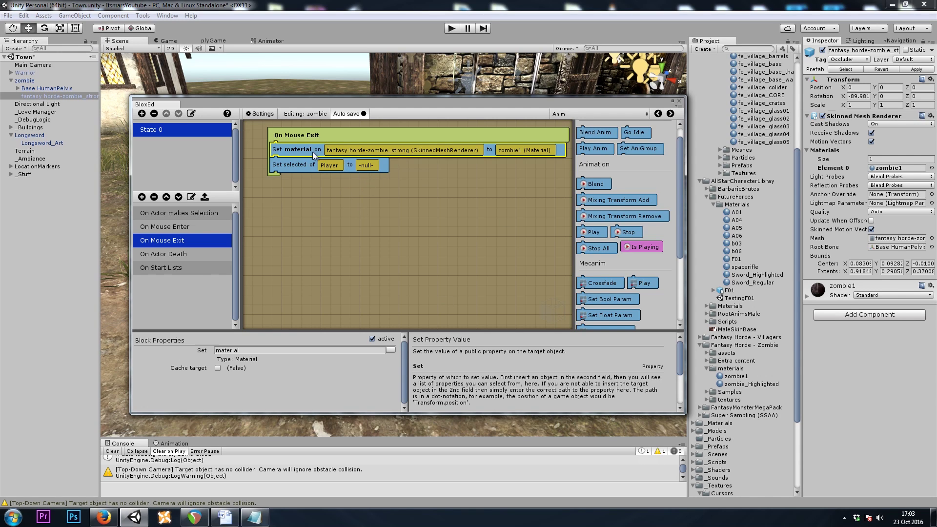
pyautogui.click(172, 255)
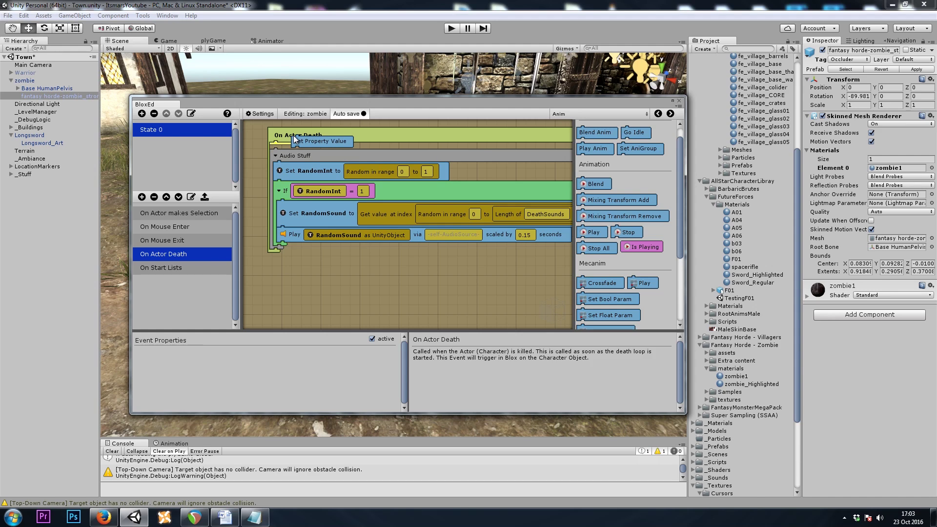
pyautogui.moveTo(294, 137); pyautogui.dragTo(295, 139)
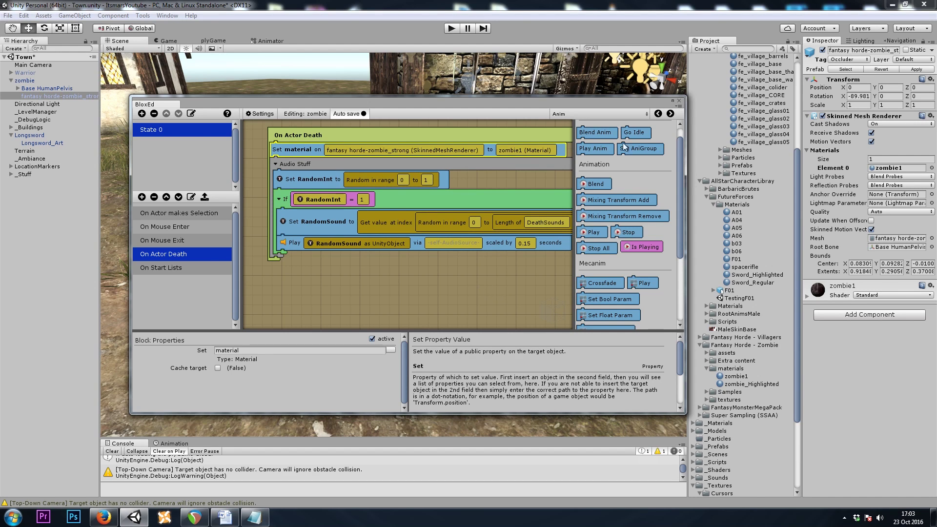
pyautogui.click(678, 100)
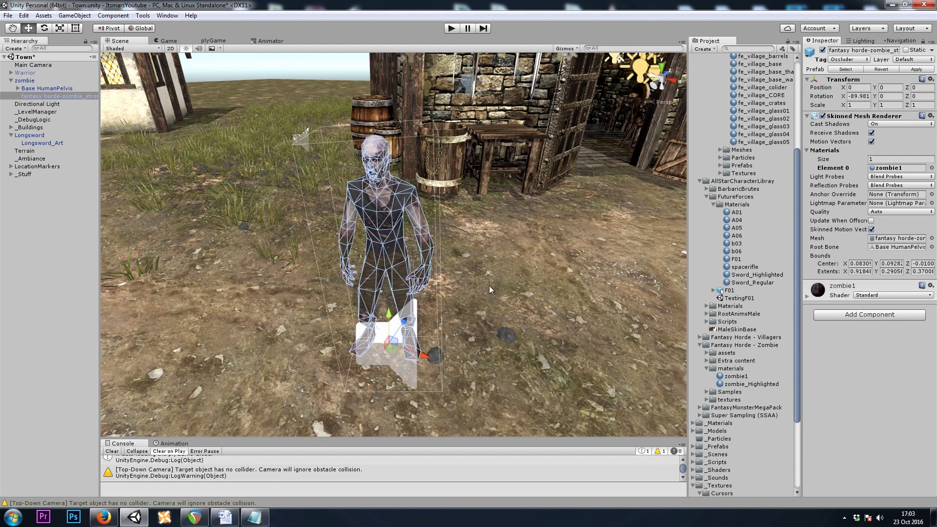
# - Move the whole zombie object to about X 4.02, Z -10.12
pyautogui.scroll(-6, 370, 272)
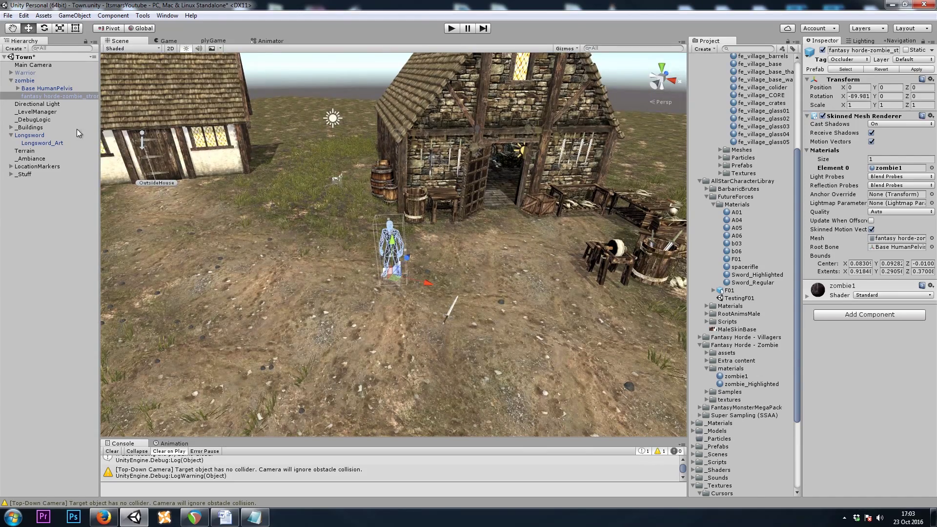
pyautogui.click(22, 81)
pyautogui.moveTo(394, 280); pyautogui.dragTo(231, 334)
# - Locate the fe_village_base material used by the house's front door and duplicate it
pyautogui.moveTo(435, 313); pyautogui.dragTo(337, 256, button='right')
pyautogui.press('w')
pyautogui.scroll(5, 336, 255)
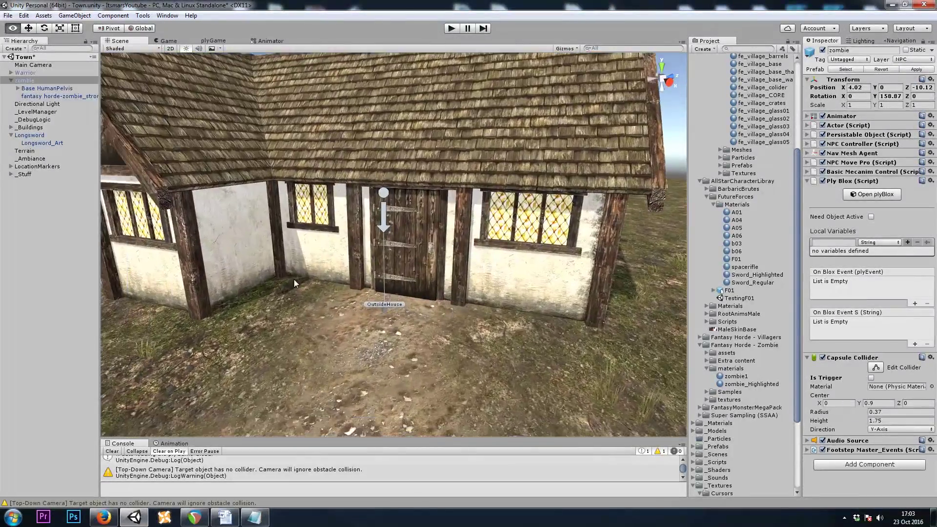
pyautogui.click(418, 247)
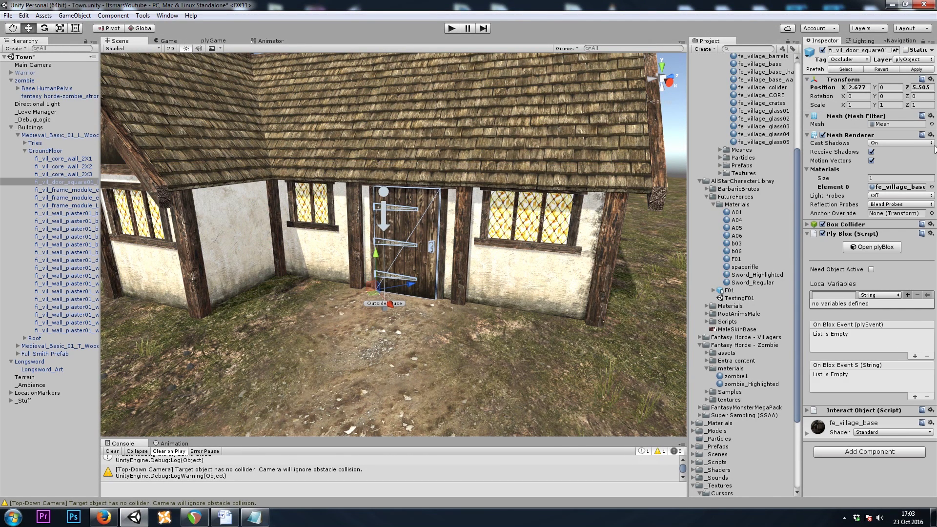
pyautogui.click(899, 192)
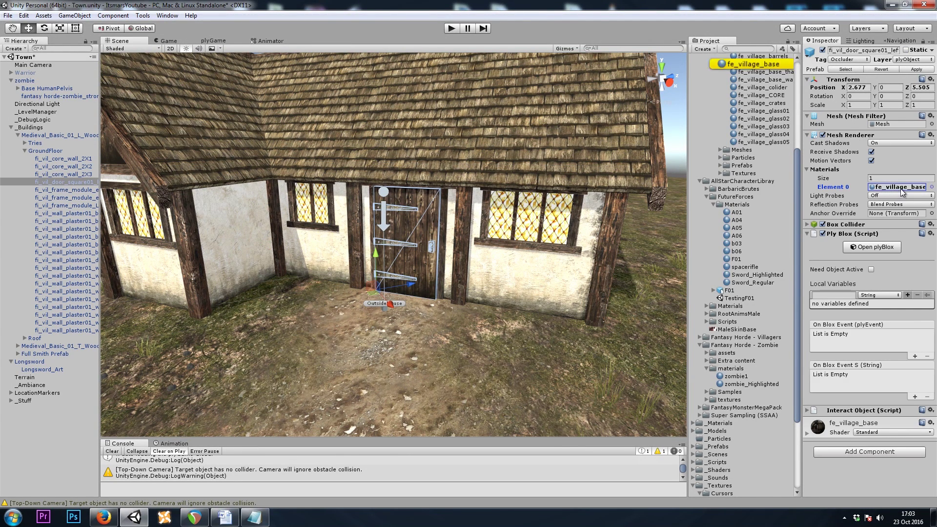
pyautogui.click(765, 64)
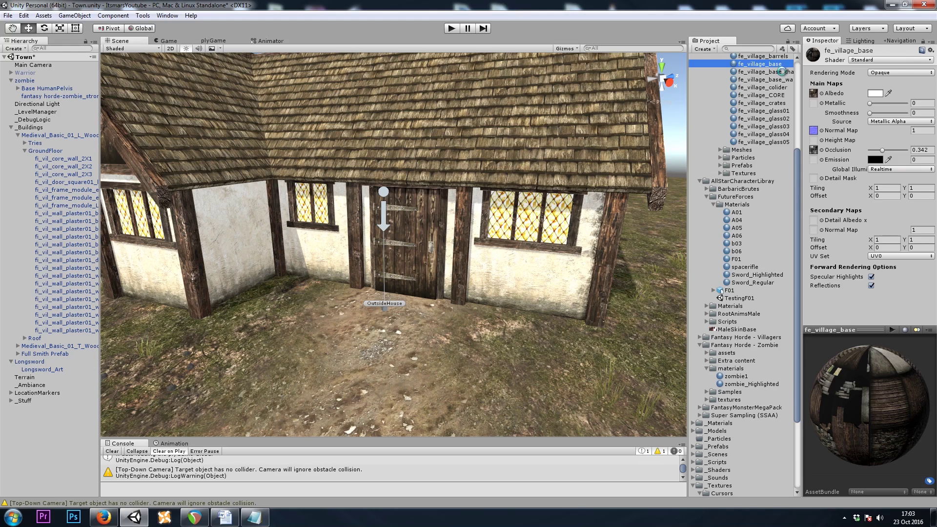
pyautogui.hotkey('ctrl', 'd')
# - Widen the project file list and rename the duplicated door material as fe_village_base_Highlighted
pyautogui.moveTo(687, 114); pyautogui.dragTo(599, 113)
pyautogui.click(685, 70)
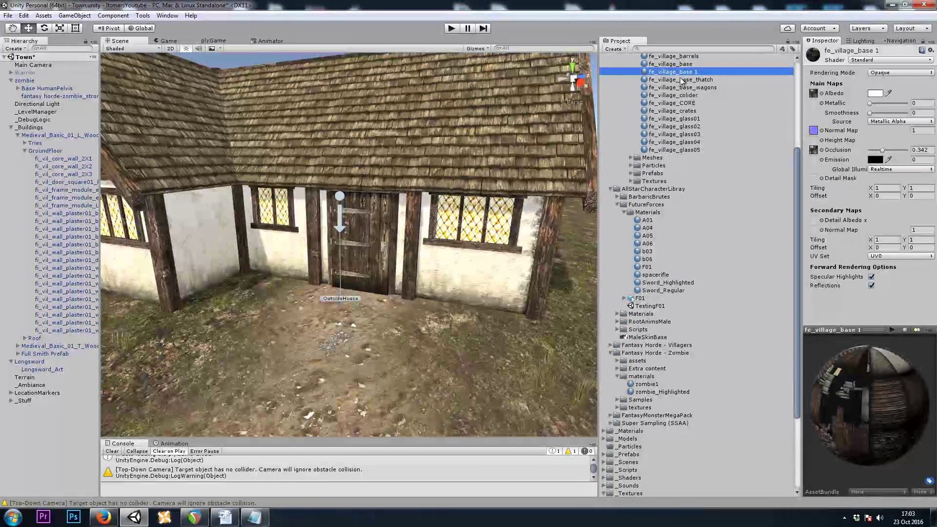
pyautogui.click(687, 73)
pyautogui.moveTo(692, 73); pyautogui.dragTo(705, 74)
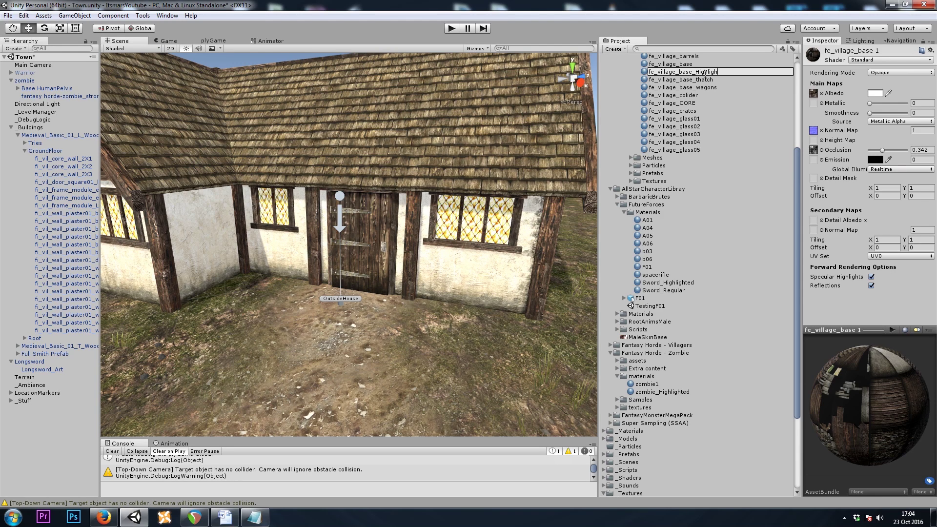
pyautogui.write('_Highlighted')
pyautogui.press('Return')
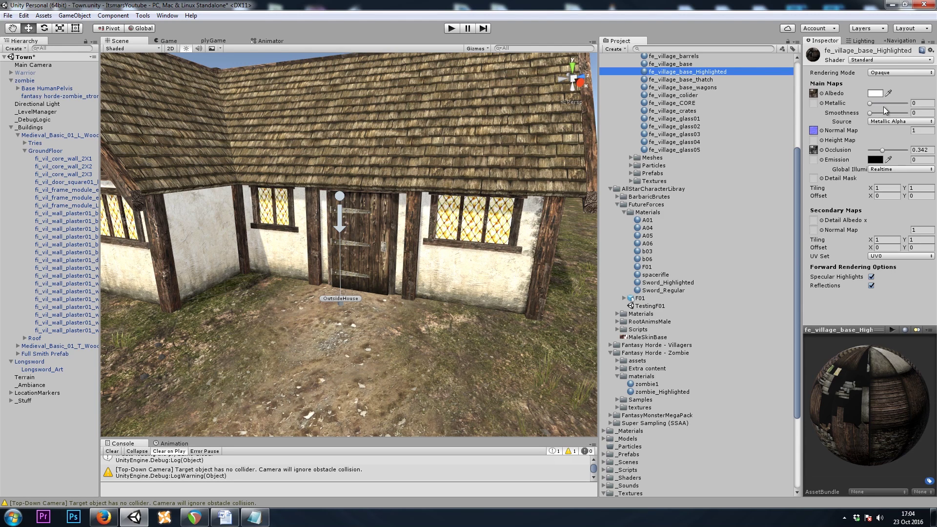
# - Give fe_village_base_Highlighted the Outlined/Silhouetted Bumped Diffuse Cutout Double shader and a light blue outline colour, hex 97C3FF
pyautogui.click(879, 59)
pyautogui.moveTo(867, 145)
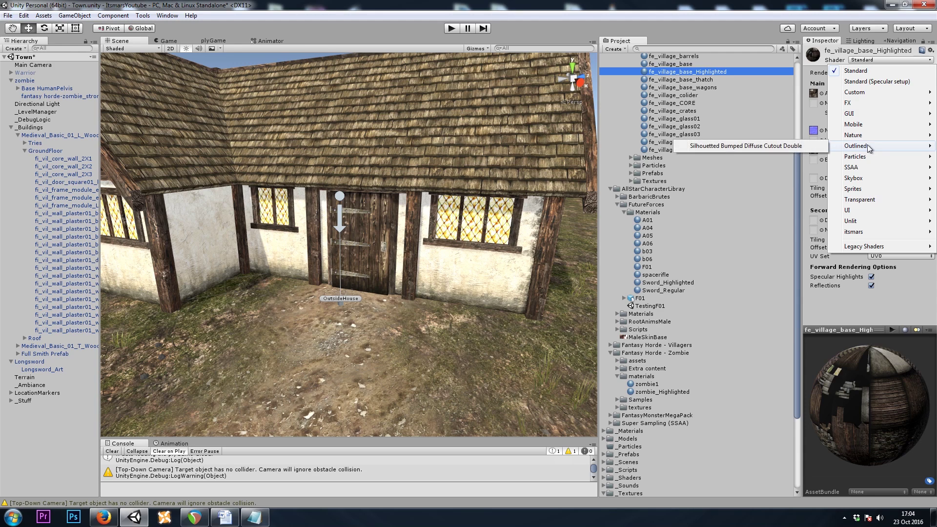
pyautogui.click(784, 146)
pyautogui.click(914, 81)
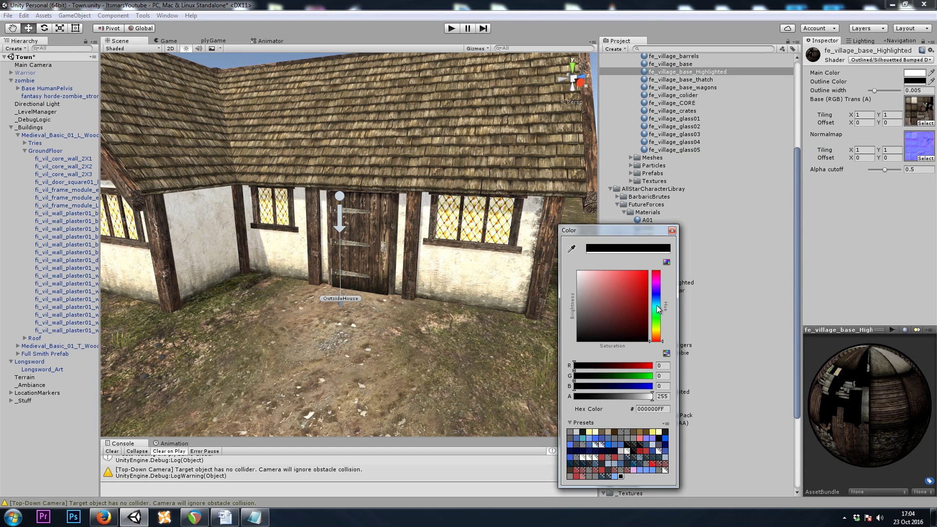
pyautogui.moveTo(658, 309); pyautogui.dragTo(606, 272)
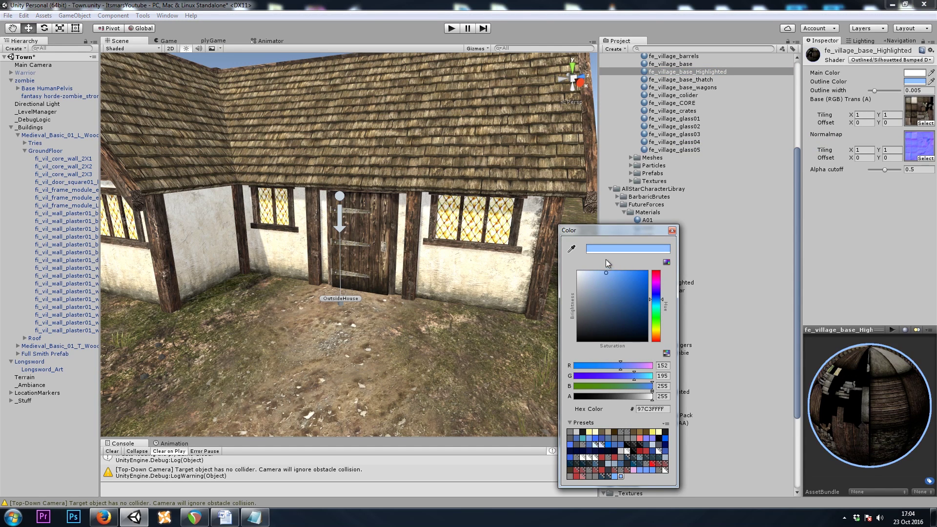
pyautogui.click(671, 230)
# - Apply fe_village_base_Highlighted to the house door and check how its outline looks from another angle
pyautogui.moveTo(698, 74); pyautogui.dragTo(379, 228)
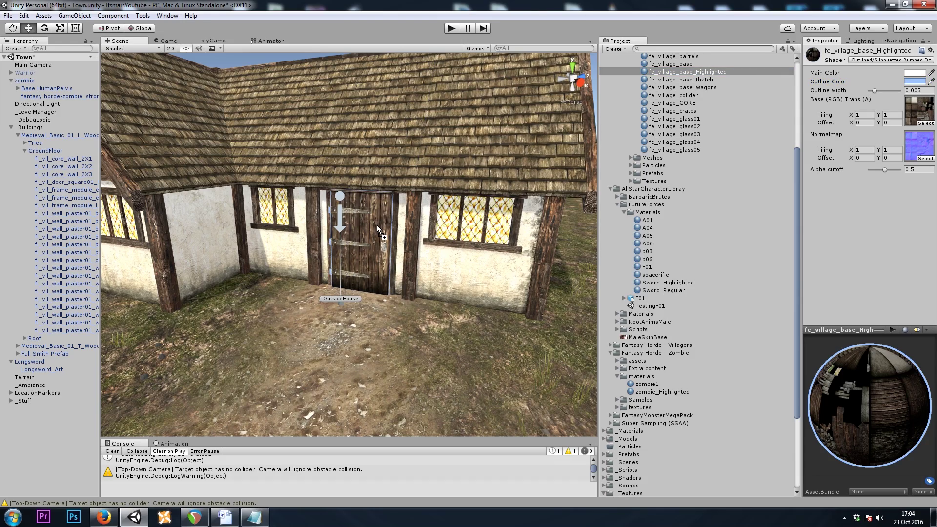
pyautogui.press('s')
pyautogui.moveTo(408, 294); pyautogui.dragTo(413, 312, button='right')
pyautogui.scroll(6, 413, 312)
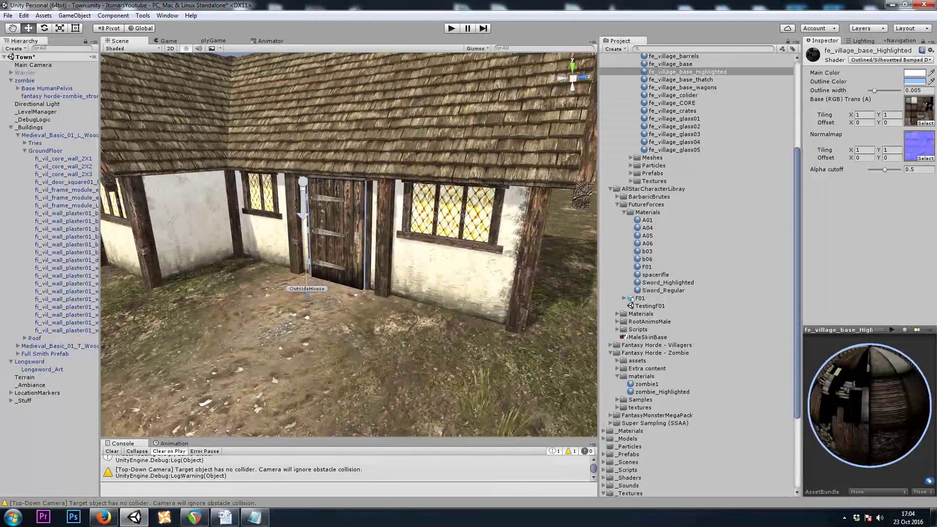
# - Set the outline colour of fe_village_base_Highlighted to a stronger blue, hex 589EFF, and its outline width to 0.0059
pyautogui.moveTo(877, 91); pyautogui.dragTo(878, 98)
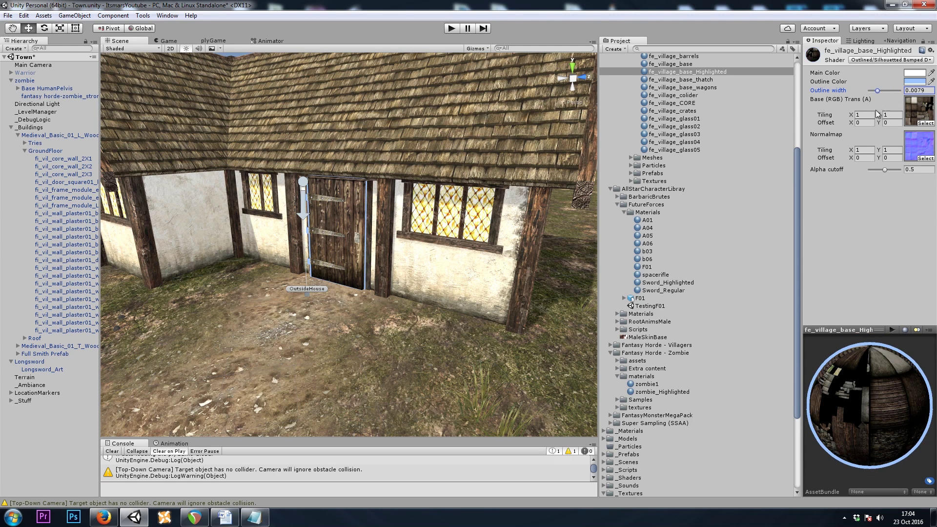
pyautogui.click(917, 82)
pyautogui.moveTo(622, 295); pyautogui.dragTo(622, 239)
pyautogui.click(673, 230)
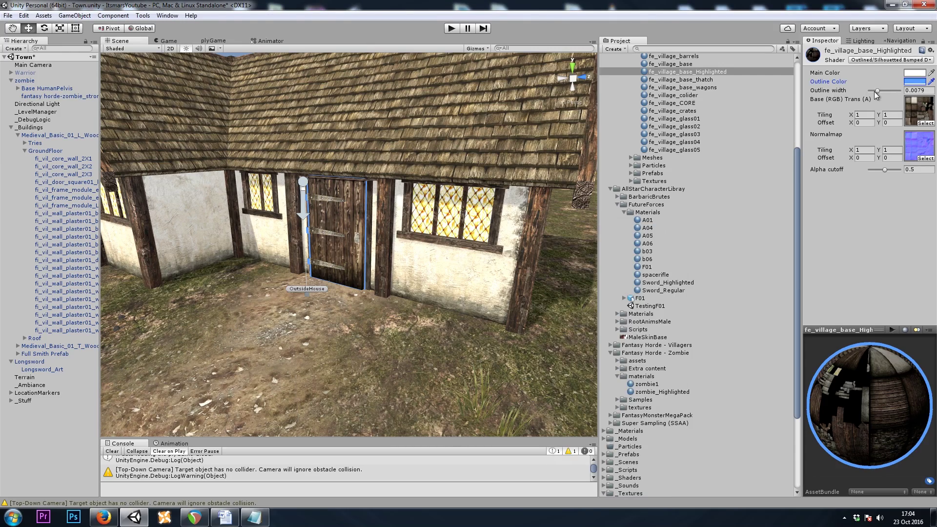
pyautogui.moveTo(877, 91)
pyautogui.mouseDown()
pyautogui.moveTo(868, 92)
pyautogui.moveTo(875, 93)
pyautogui.mouseUp()
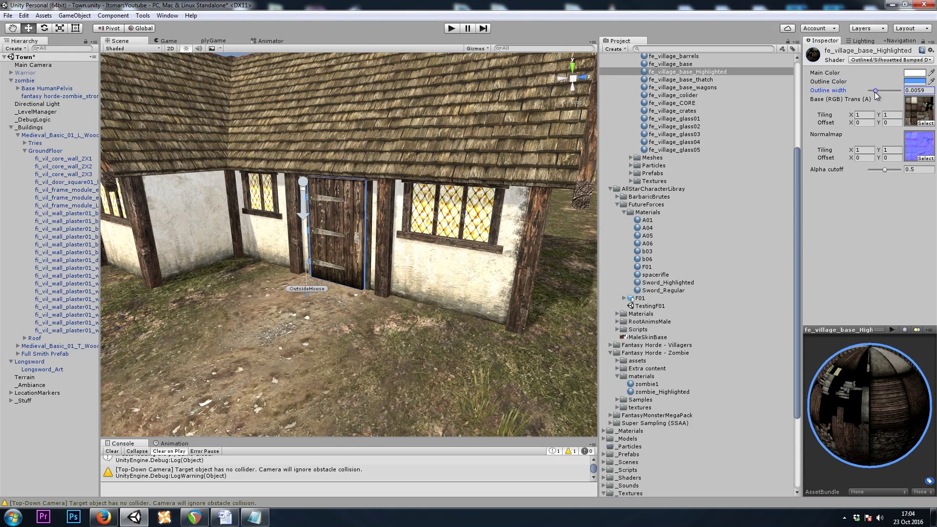
# - View the door from above at a distance and change the highlight material's outline colour to yellow, hex FFF358
pyautogui.moveTo(327, 283); pyautogui.dragTo(468, 363, button='right')
pyautogui.press('s')
pyautogui.click(913, 82)
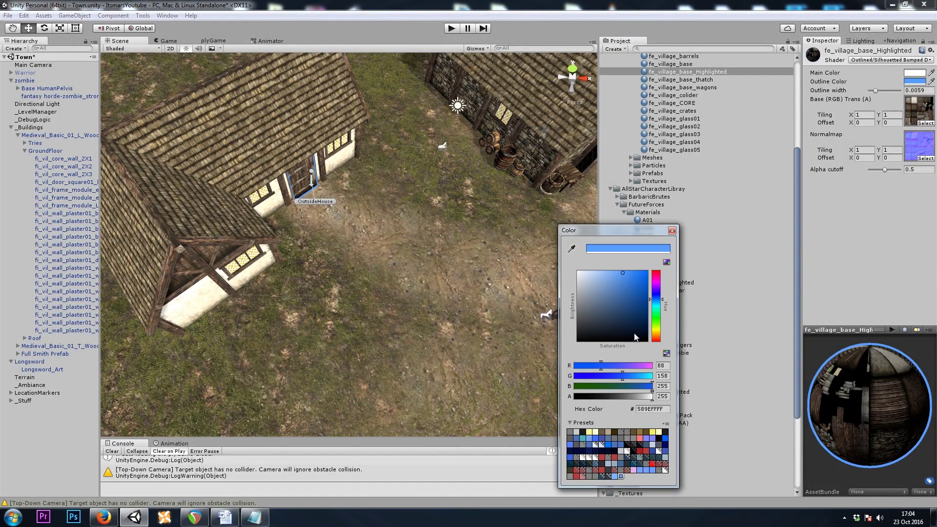
pyautogui.moveTo(657, 316); pyautogui.dragTo(662, 336)
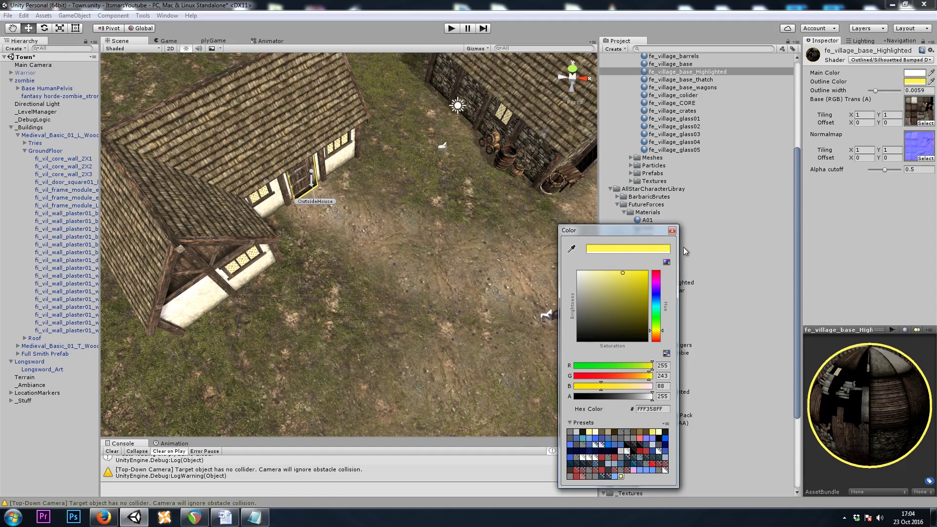
pyautogui.click(671, 231)
# - Put the regular fe_village_base material back on the house door
pyautogui.press('w')
pyautogui.moveTo(388, 195); pyautogui.dragTo(274, 193, button='right')
pyautogui.moveTo(683, 71); pyautogui.dragTo(349, 216)
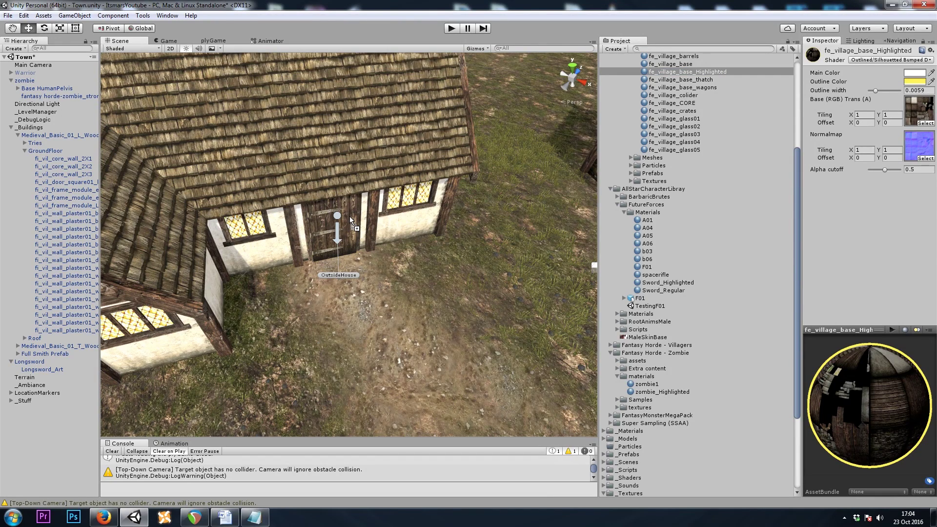
# - Open the house door's plyBlox and add a Set Property Value block below the cursor block in the On Mouse Enter event
pyautogui.doubleClick(317, 213)
pyautogui.click(873, 247)
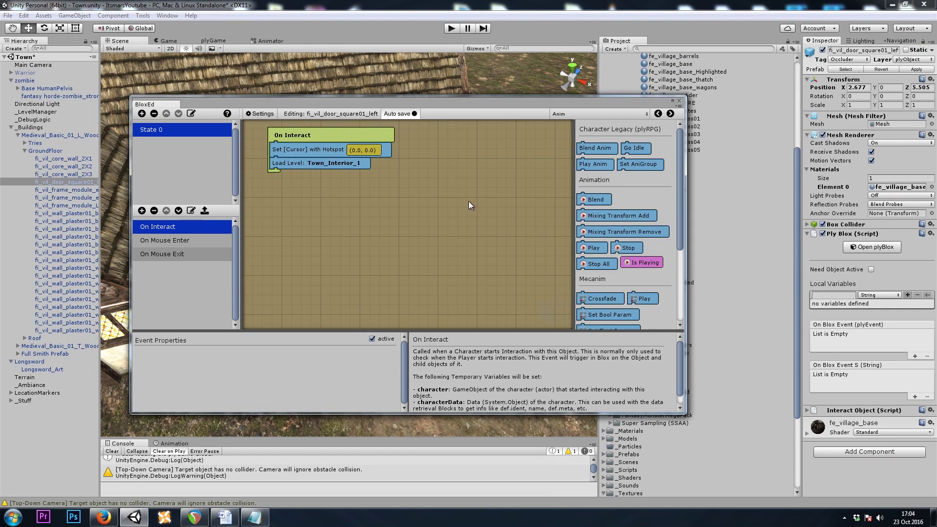
pyautogui.click(183, 240)
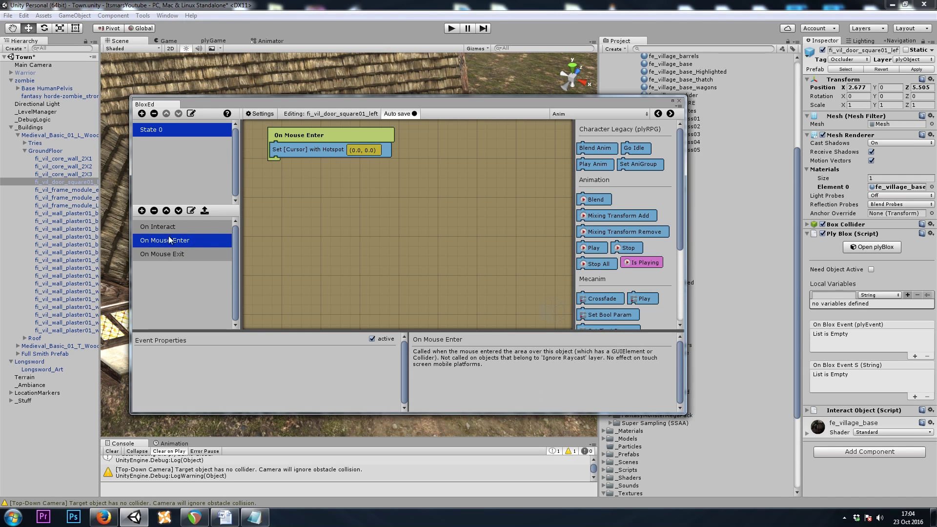
pyautogui.click(578, 114)
pyautogui.click(587, 155)
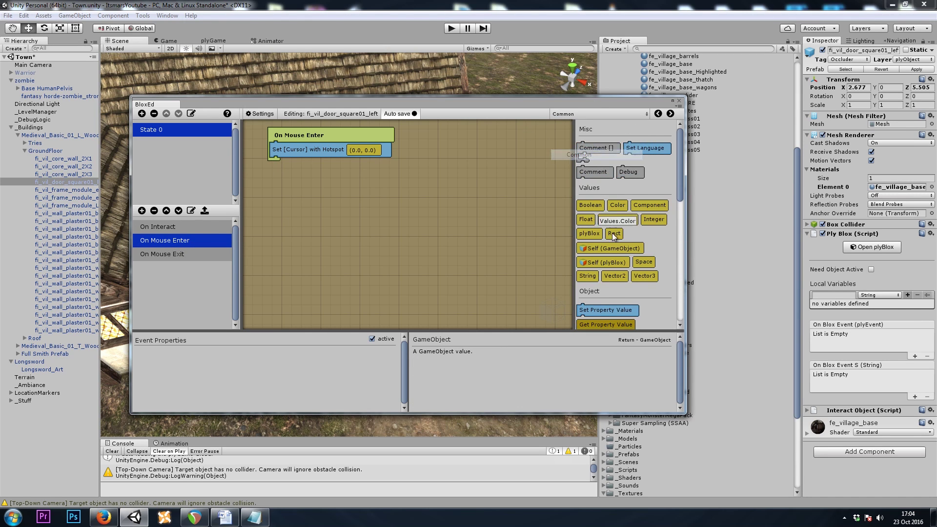
pyautogui.moveTo(607, 309); pyautogui.dragTo(288, 158)
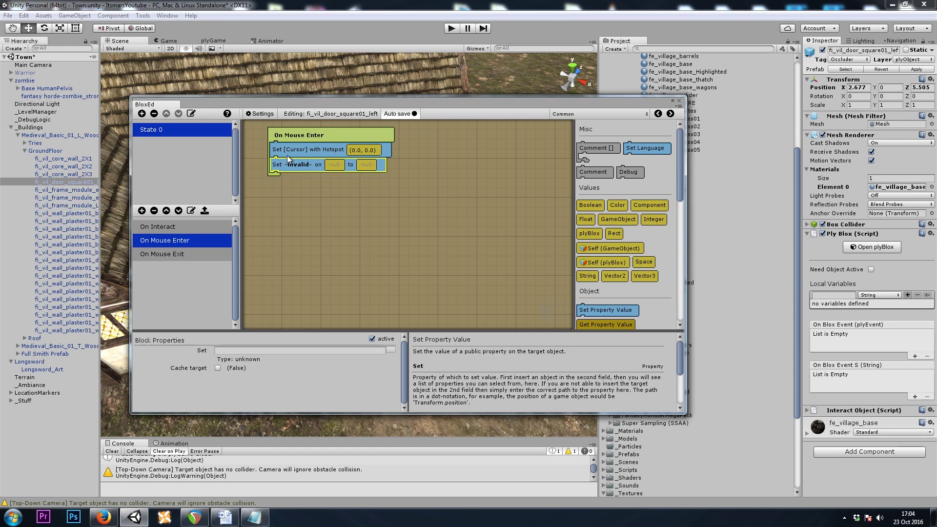
# - Make the new On Mouse Enter block set the material of the door's Mesh Renderer to fe_village_base_Highlighted
pyautogui.moveTo(850, 140); pyautogui.dragTo(337, 165)
pyautogui.click(390, 350)
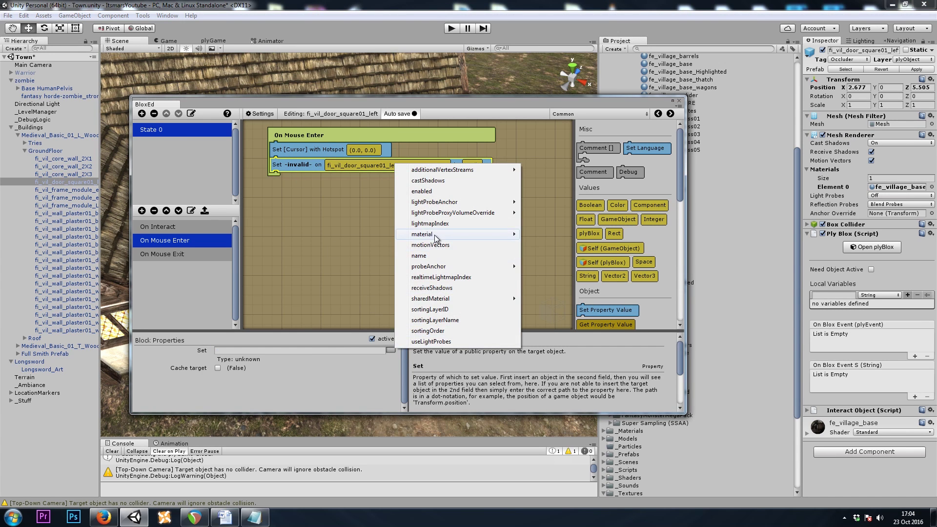
pyautogui.moveTo(436, 236)
pyautogui.click(547, 234)
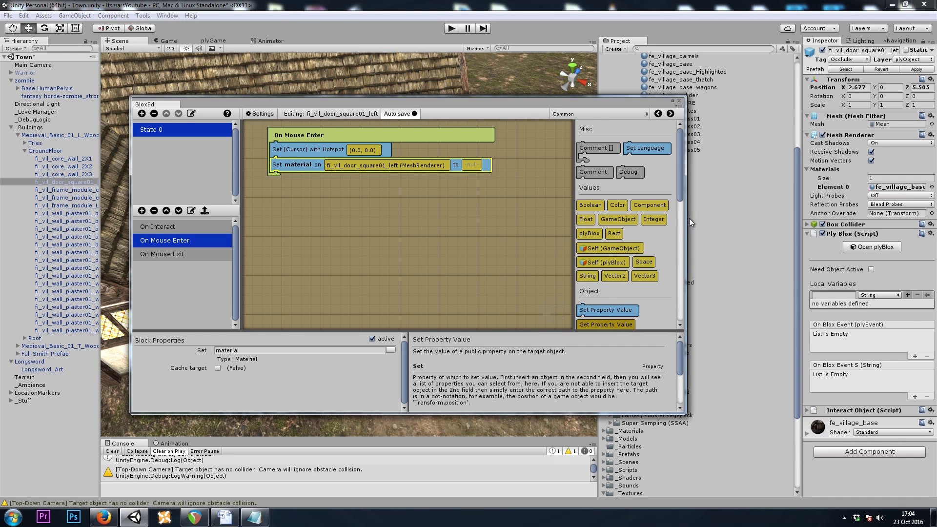
pyautogui.moveTo(684, 215); pyautogui.dragTo(592, 208)
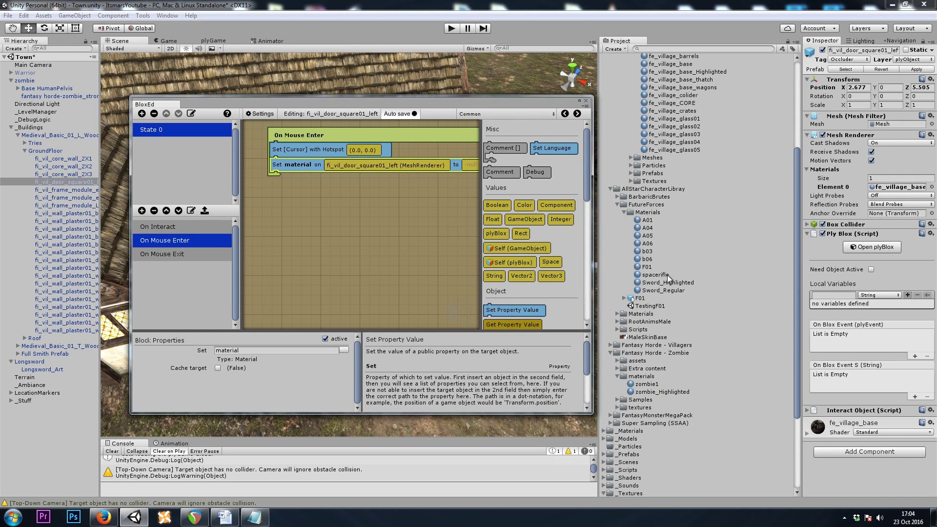
pyautogui.moveTo(707, 72); pyautogui.dragTo(467, 168)
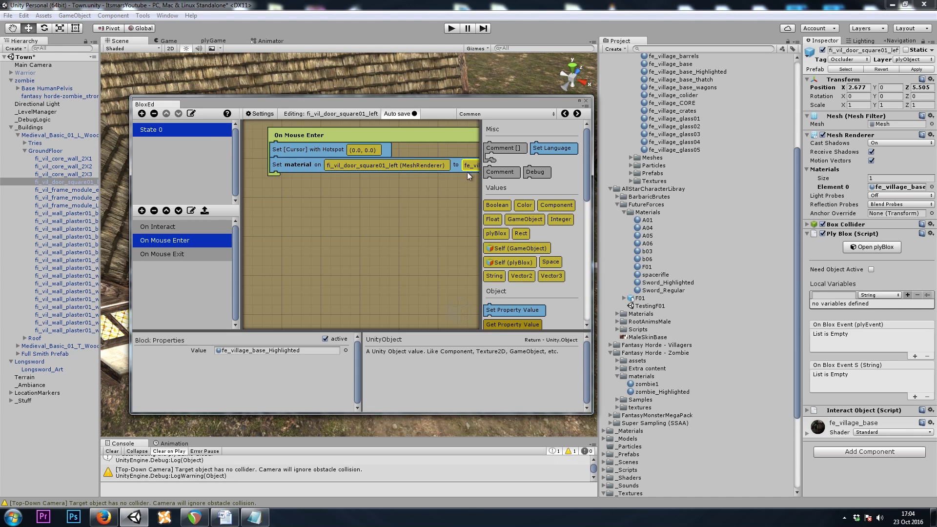
# - Make On Mouse Exit set the door's material to fe_village_base, and copy that block to the start of the On Interact event
pyautogui.click(175, 250)
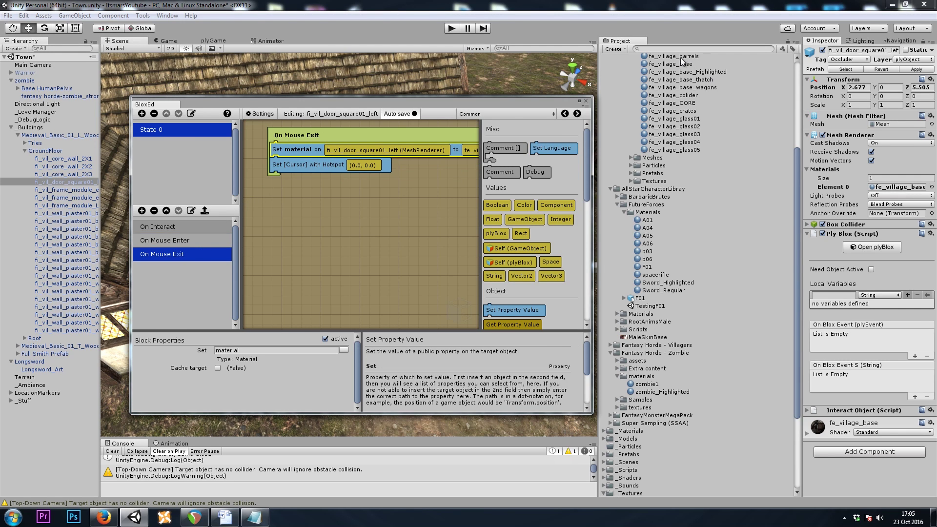
pyautogui.moveTo(671, 64); pyautogui.dragTo(471, 153)
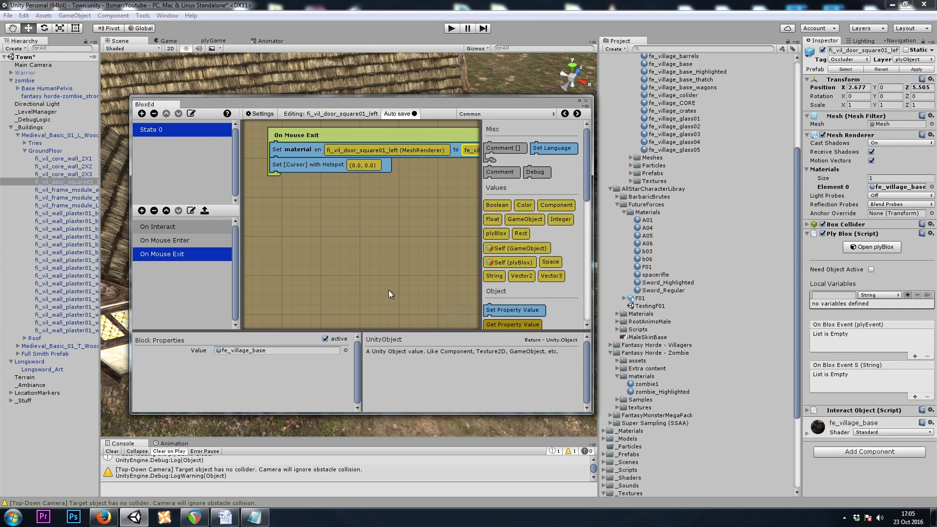
pyautogui.click(297, 151)
pyautogui.click(158, 226)
pyautogui.moveTo(292, 147); pyautogui.dragTo(290, 139)
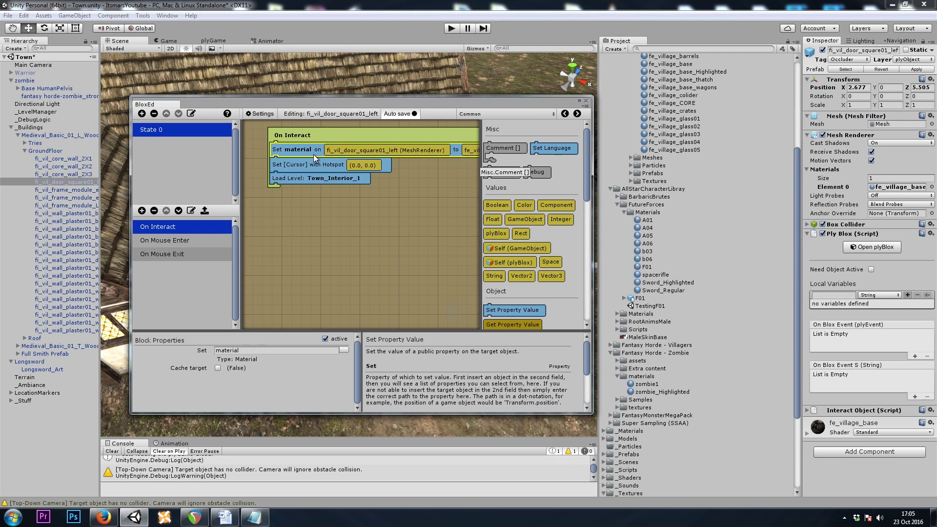
# - Delete the Set Cursor blocks from the door's On Interact and On Mouse Exit events and close the BloxEd editor
pyautogui.click(304, 166)
pyautogui.press('Delete')
pyautogui.click(187, 242)
pyautogui.moveTo(319, 150); pyautogui.dragTo(162, 256)
pyautogui.click(162, 256)
pyautogui.click(308, 169)
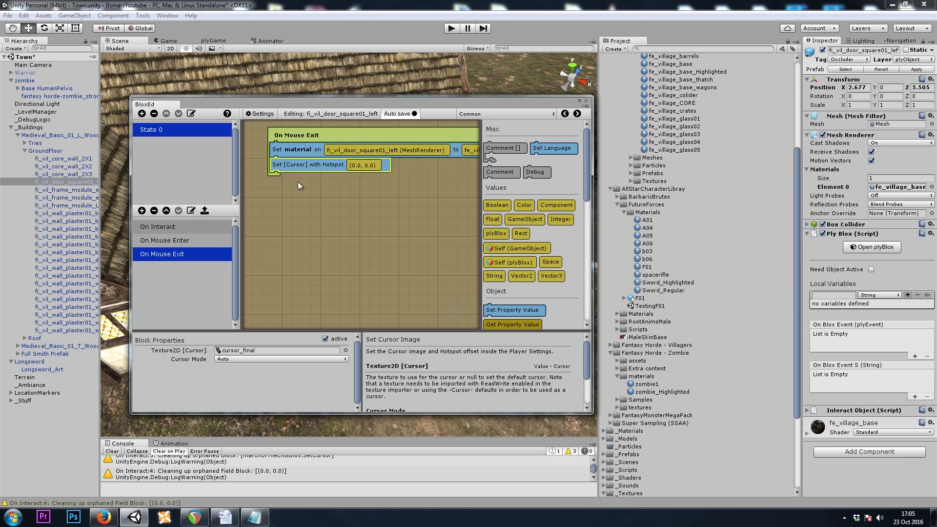
pyautogui.click(189, 227)
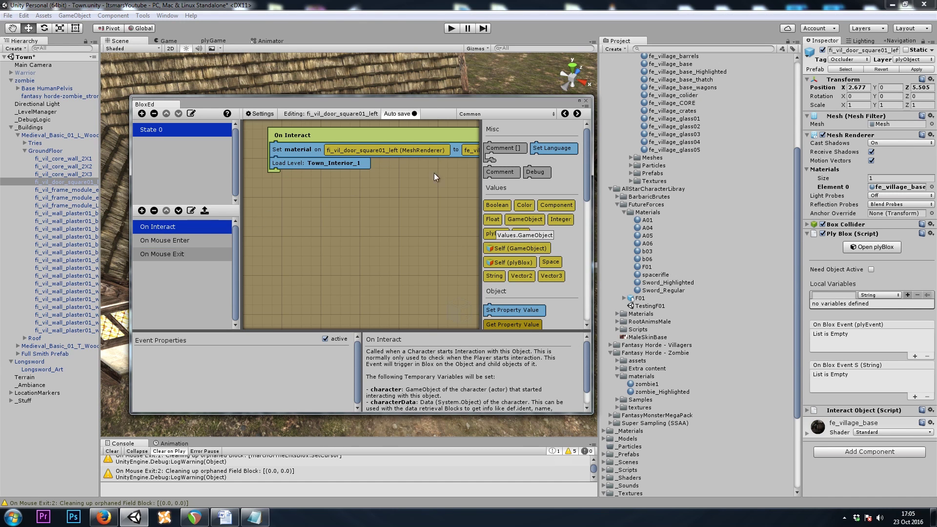
pyautogui.click(586, 100)
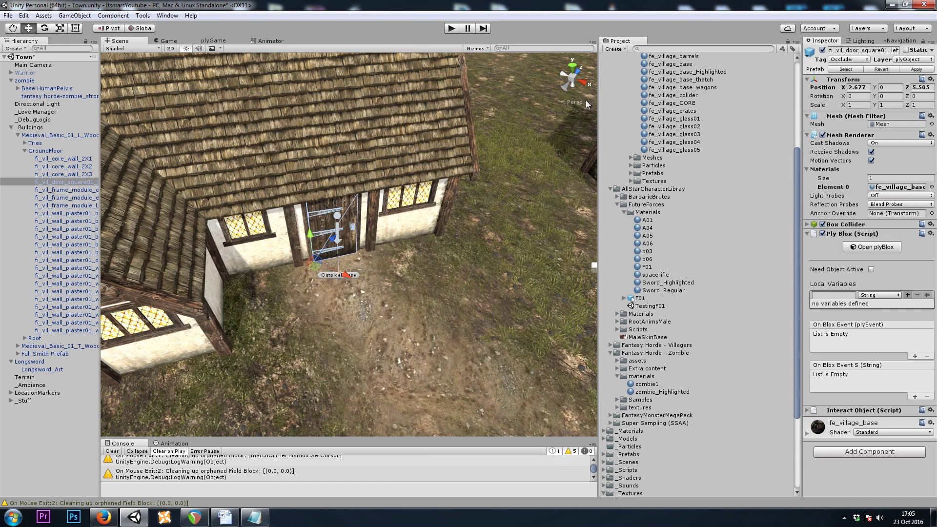
# - Run the game, move the character around the zombie and the village to test the mouse-over outlines, and stop play mode
pyautogui.click(456, 29)
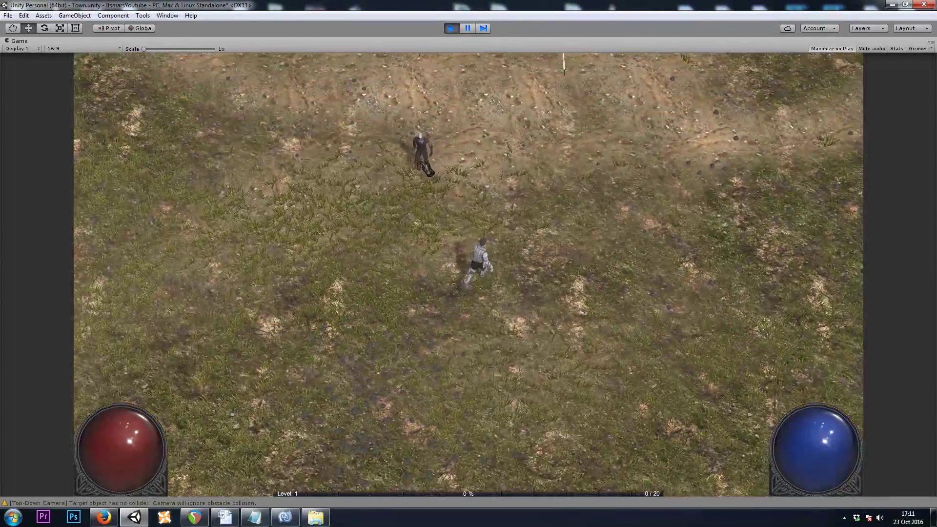
pyautogui.click(392, 217)
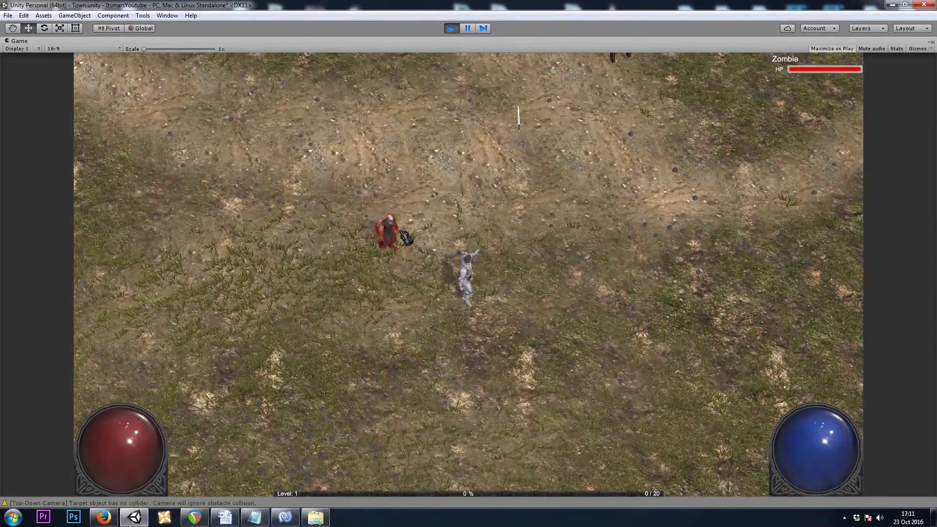
pyautogui.click(455, 179)
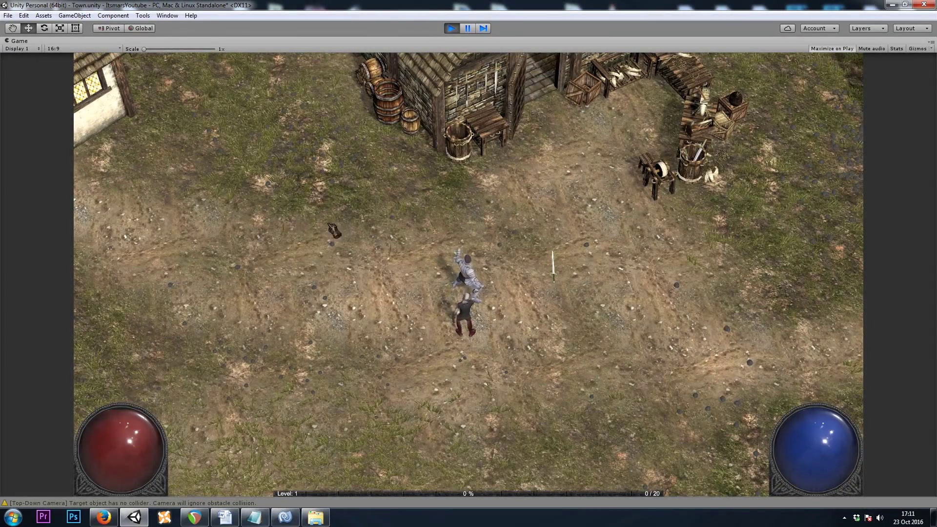
pyautogui.click(272, 241)
pyautogui.hotkey('ctrl', 'p')
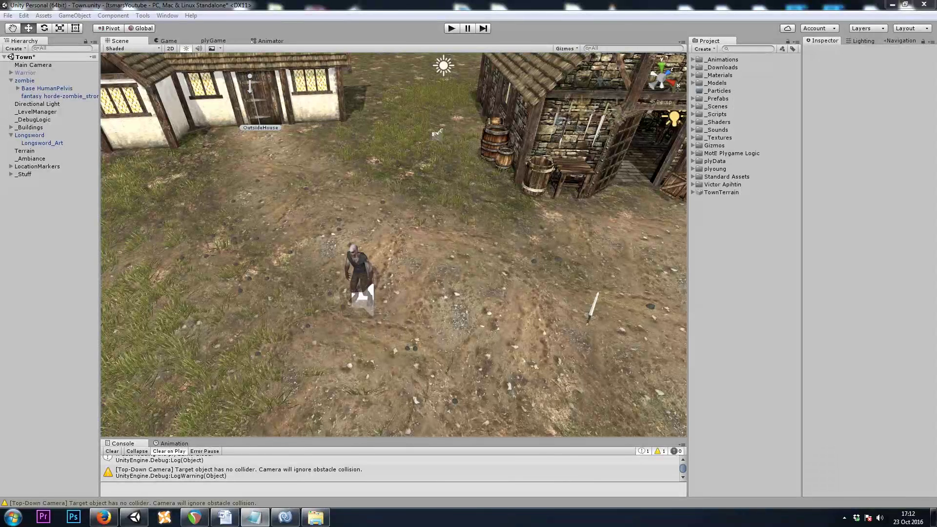